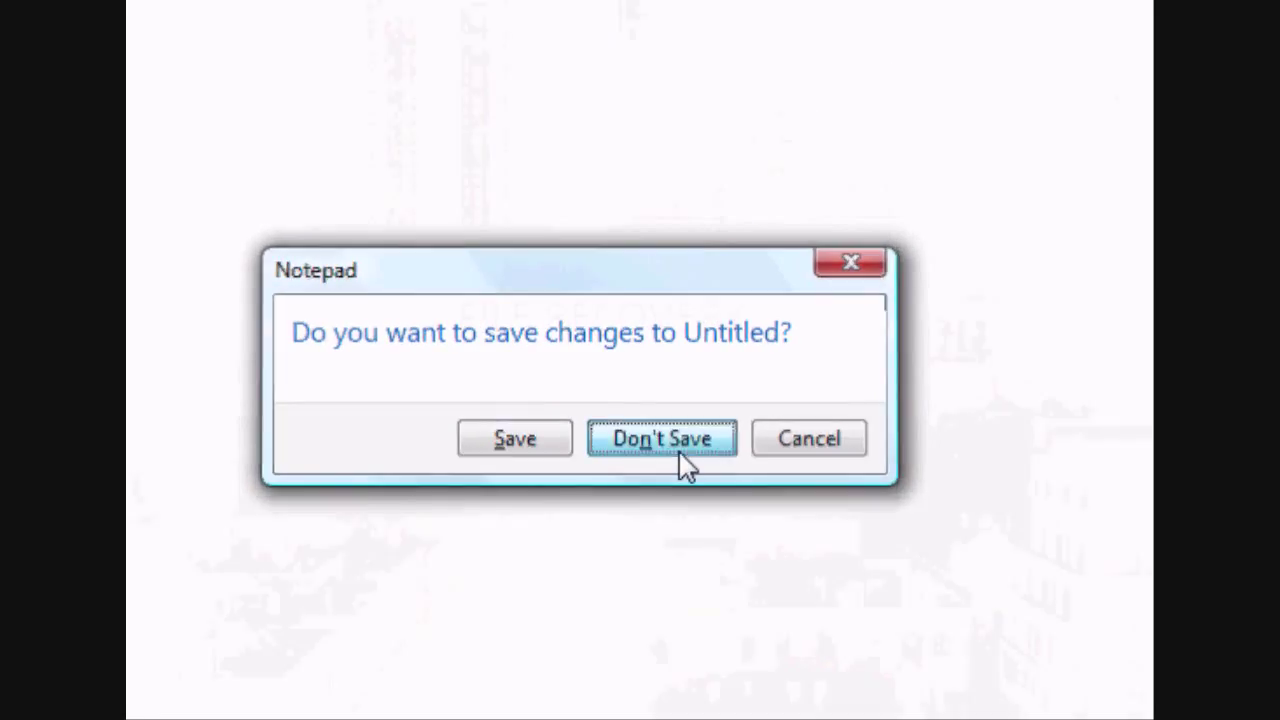
Step: Discard the untitled Notepad note and open the Restoration file undelete utility's download page in Firefox
click(677, 461)
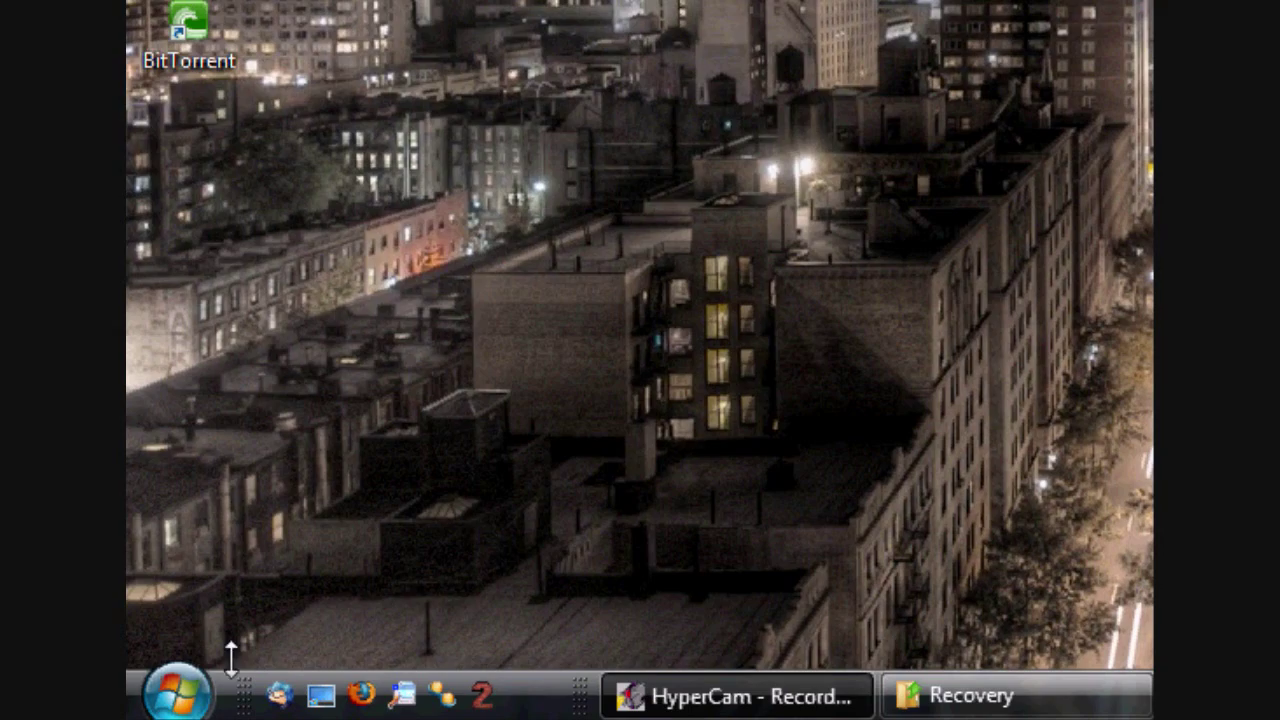
click(174, 694)
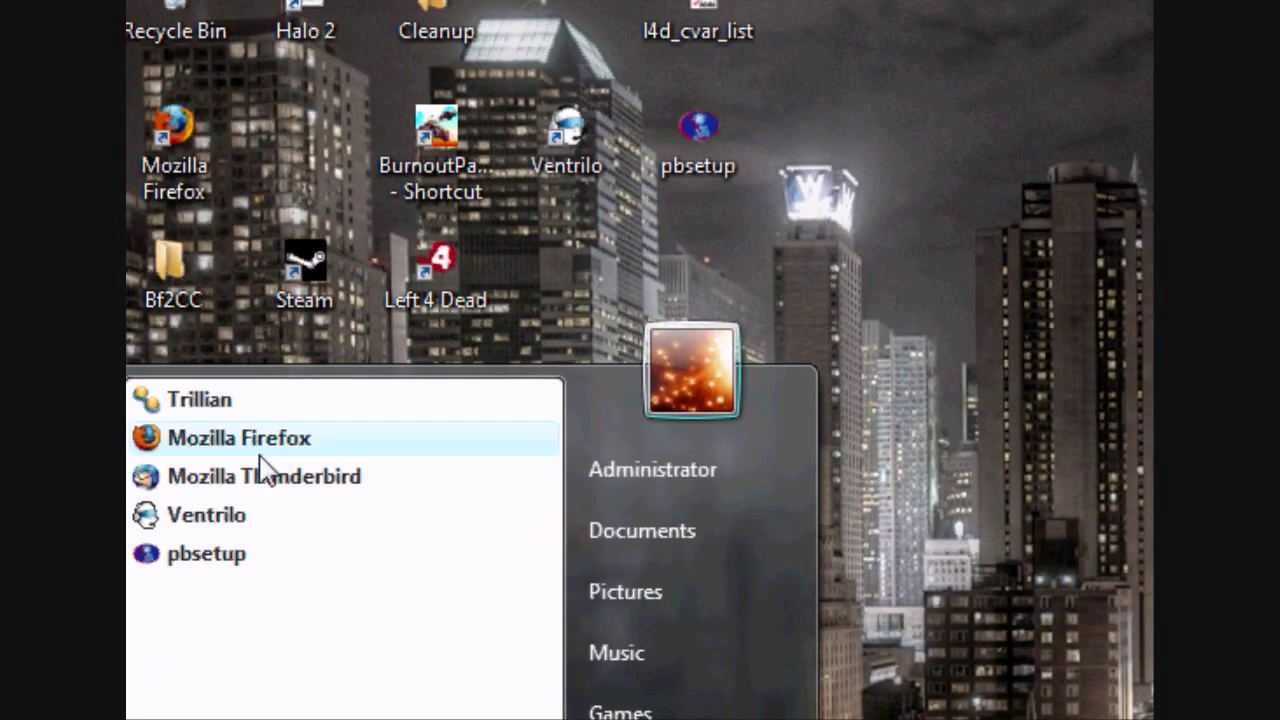
click(259, 452)
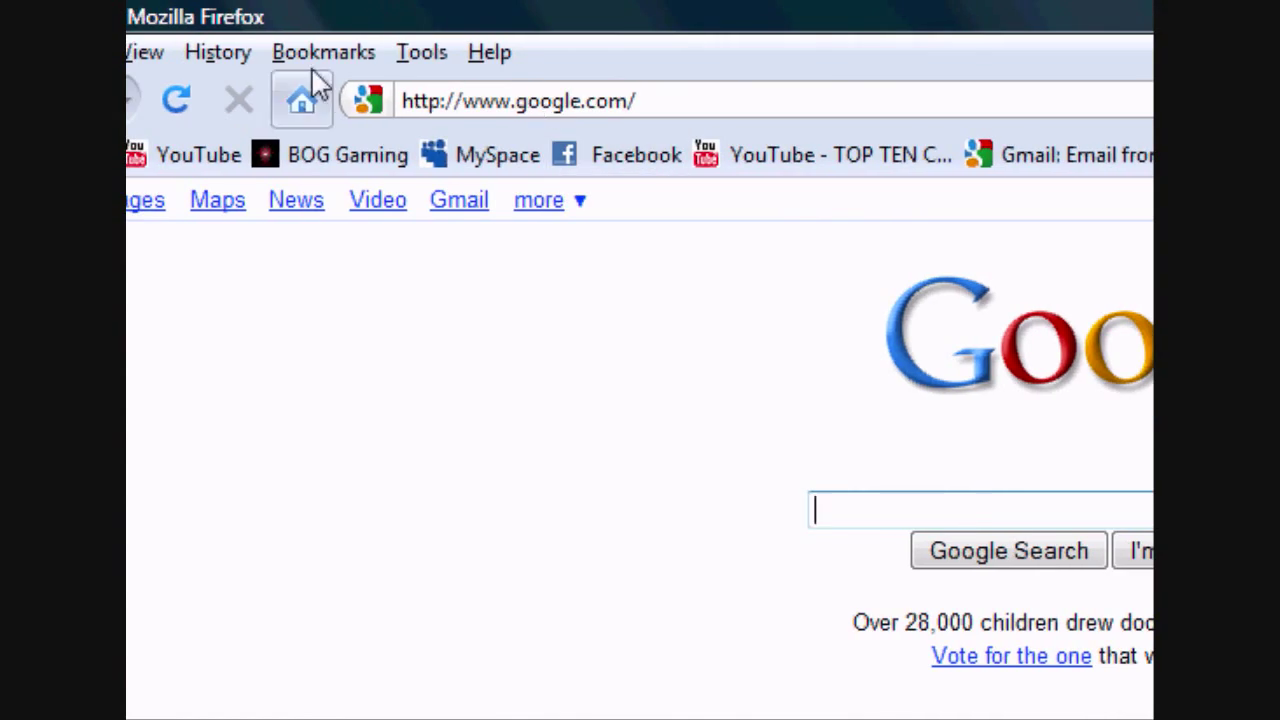
click(432, 19)
click(445, 512)
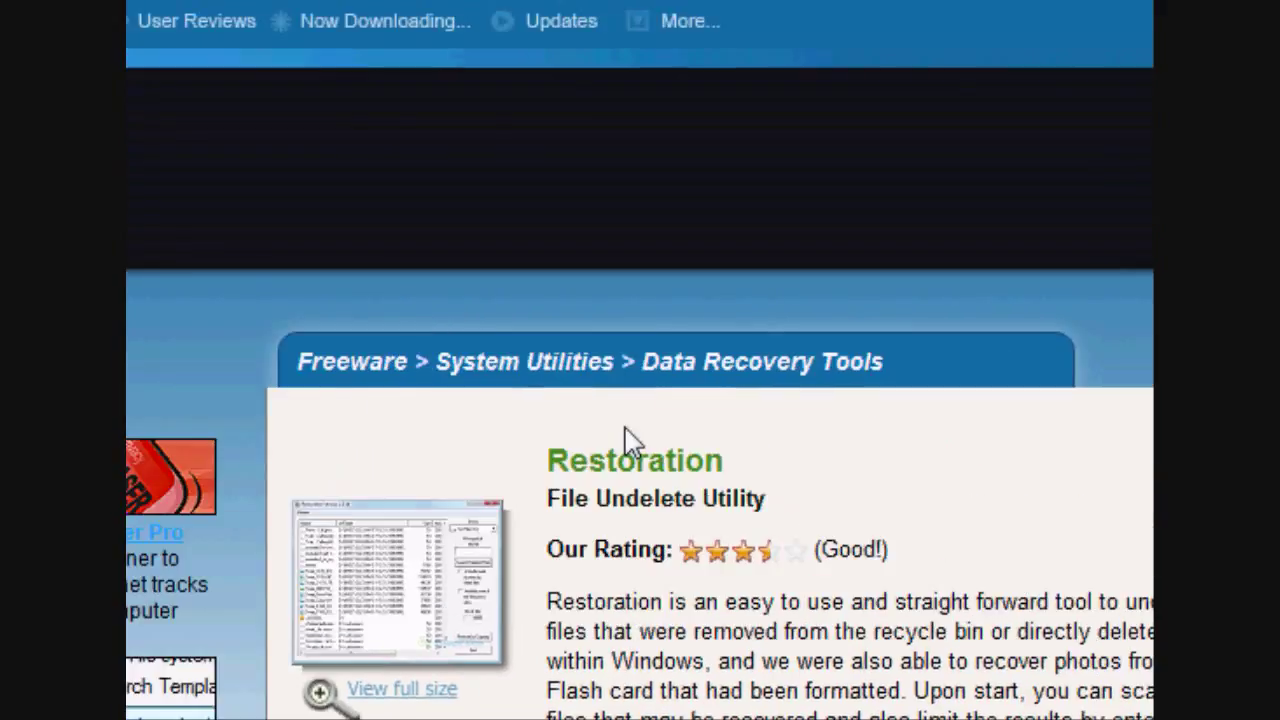
Step: Download the Restoration installer REST2514.EXE from snapfiles.com and save the file
scroll(618, 433, down, 5)
click(1029, 491)
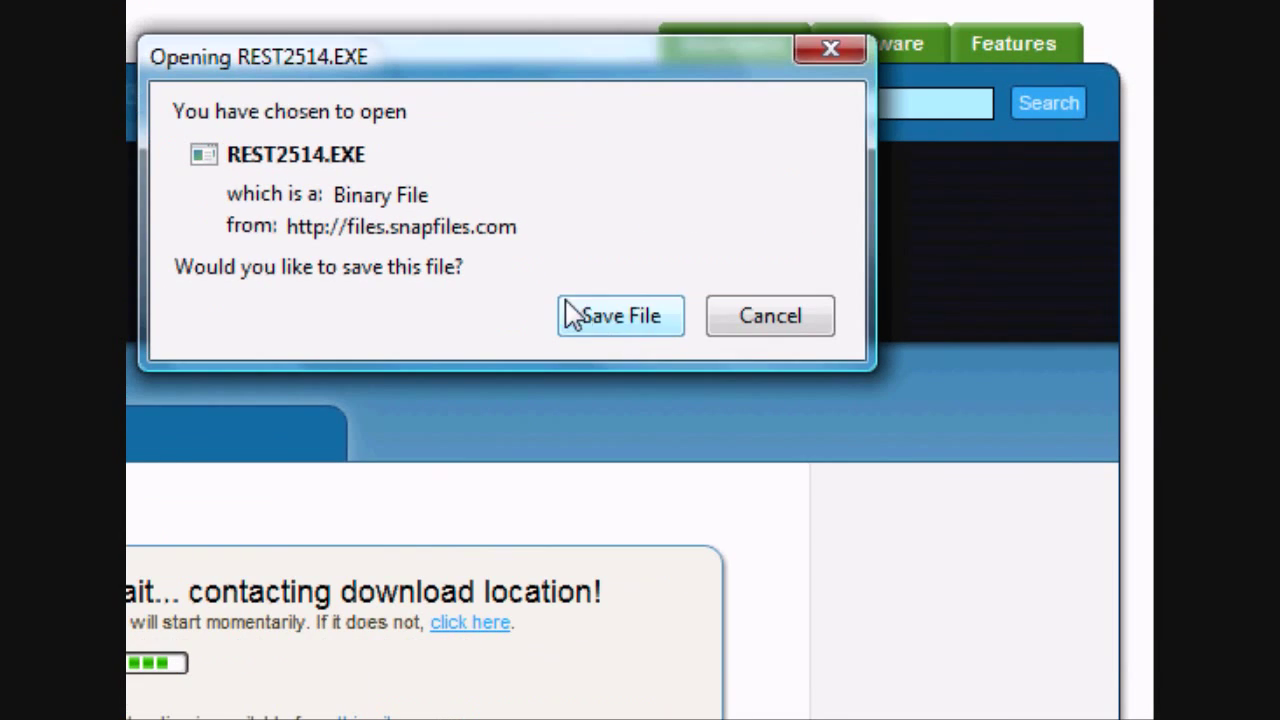
click(590, 320)
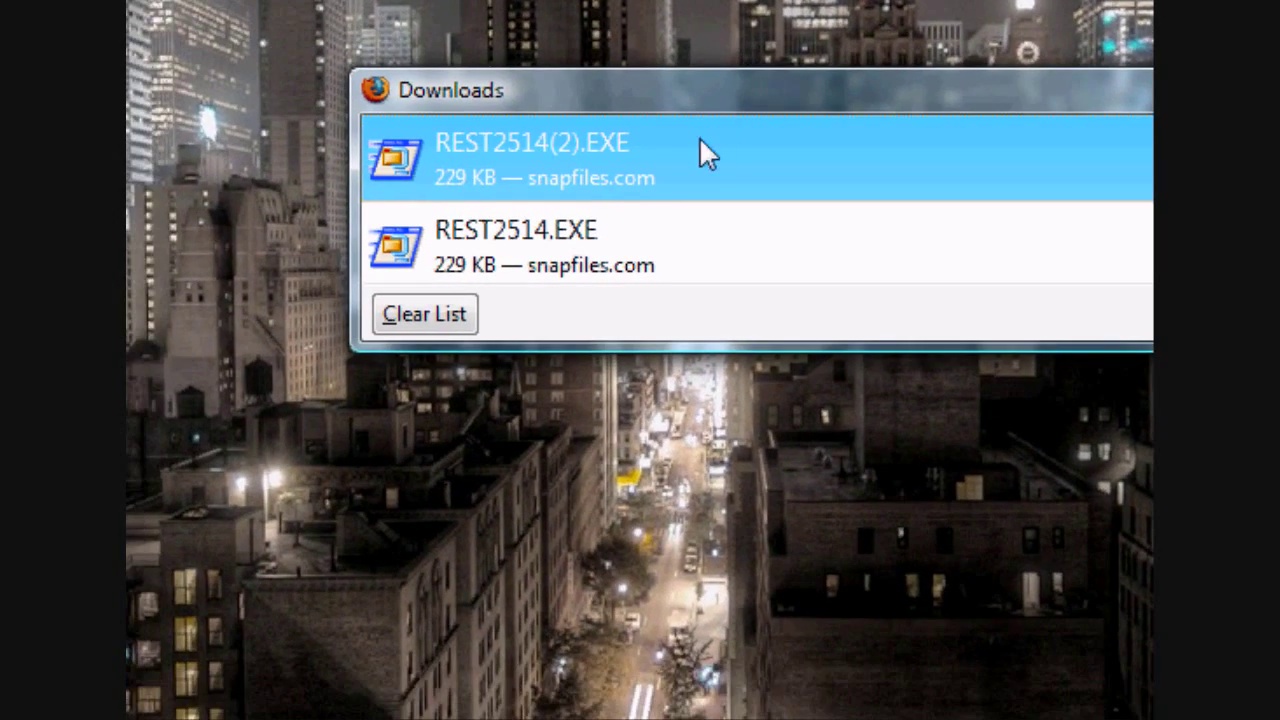
Step: Run the downloaded REST2514(2).EXE, unzip its files to C:\Restoration, and close the self-extractor
double_click(555, 185)
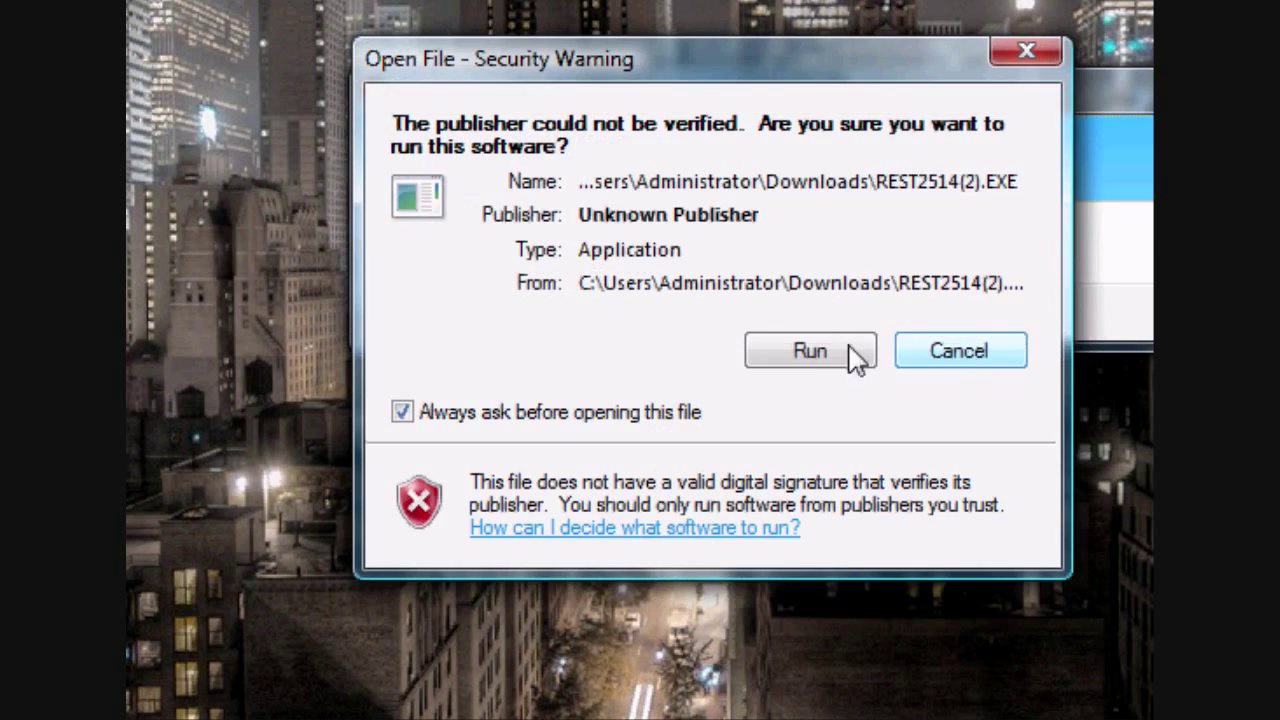
click(720, 368)
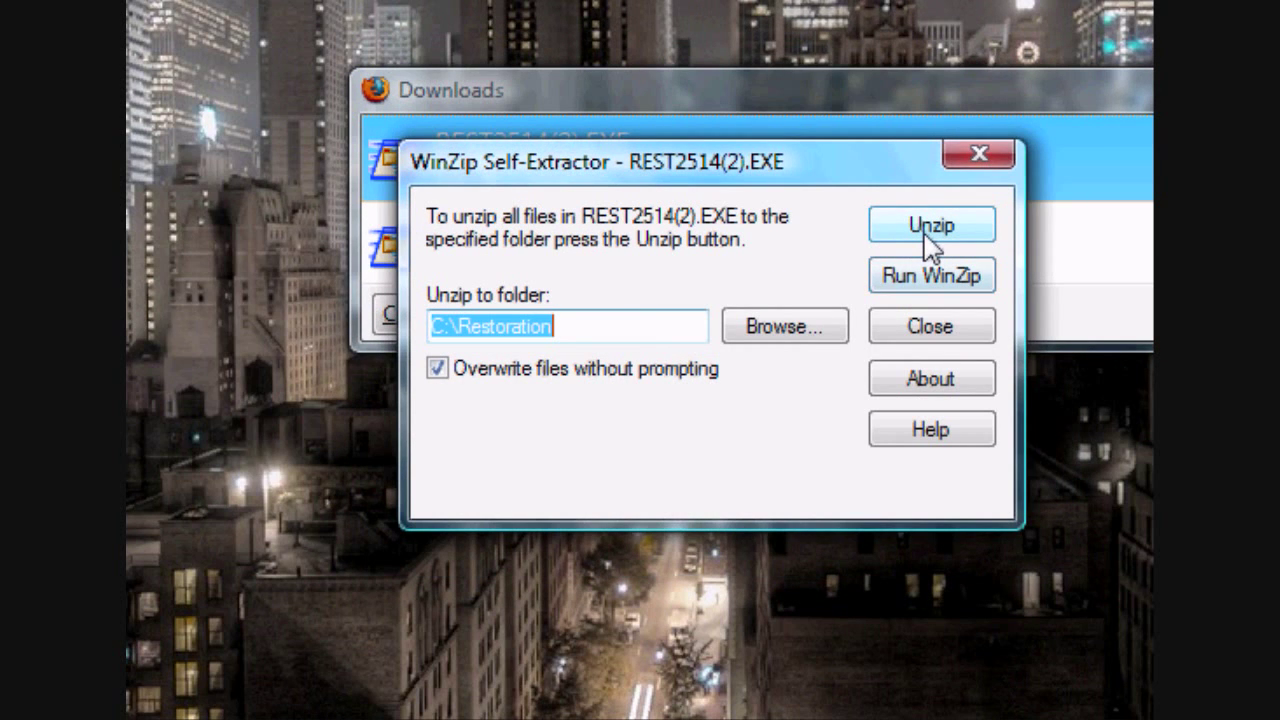
click(928, 228)
click(806, 423)
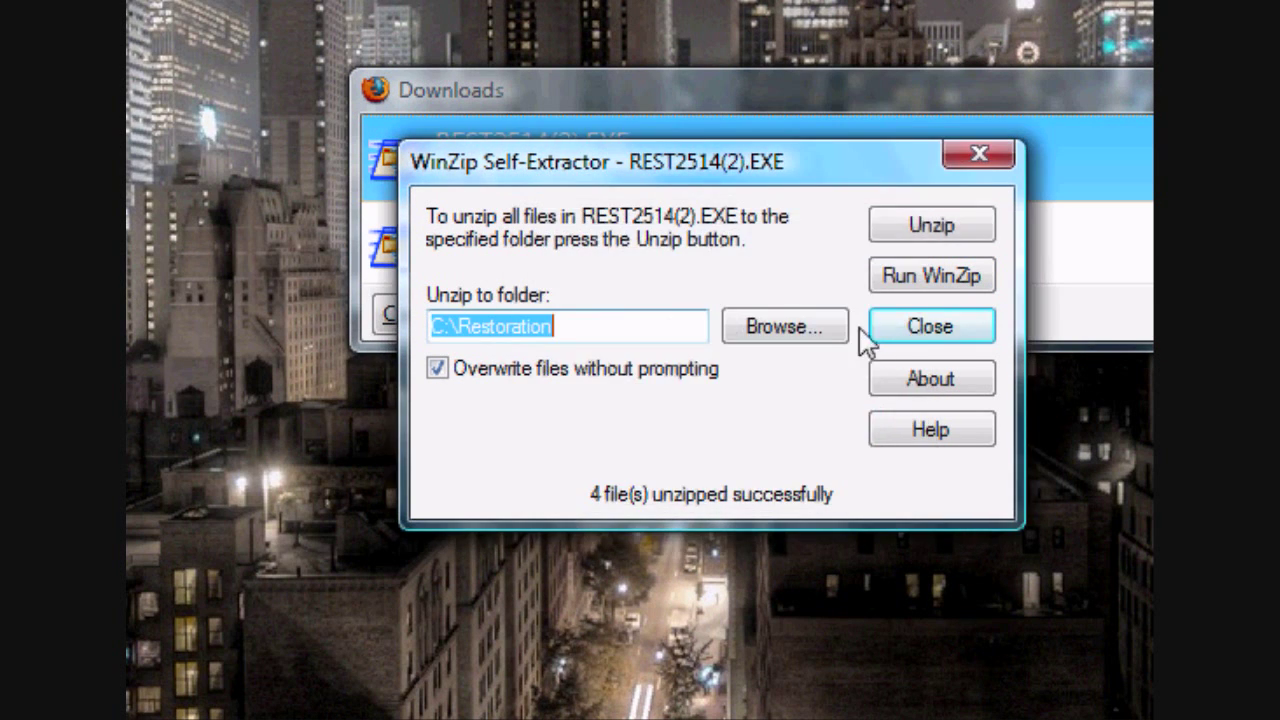
click(1003, 159)
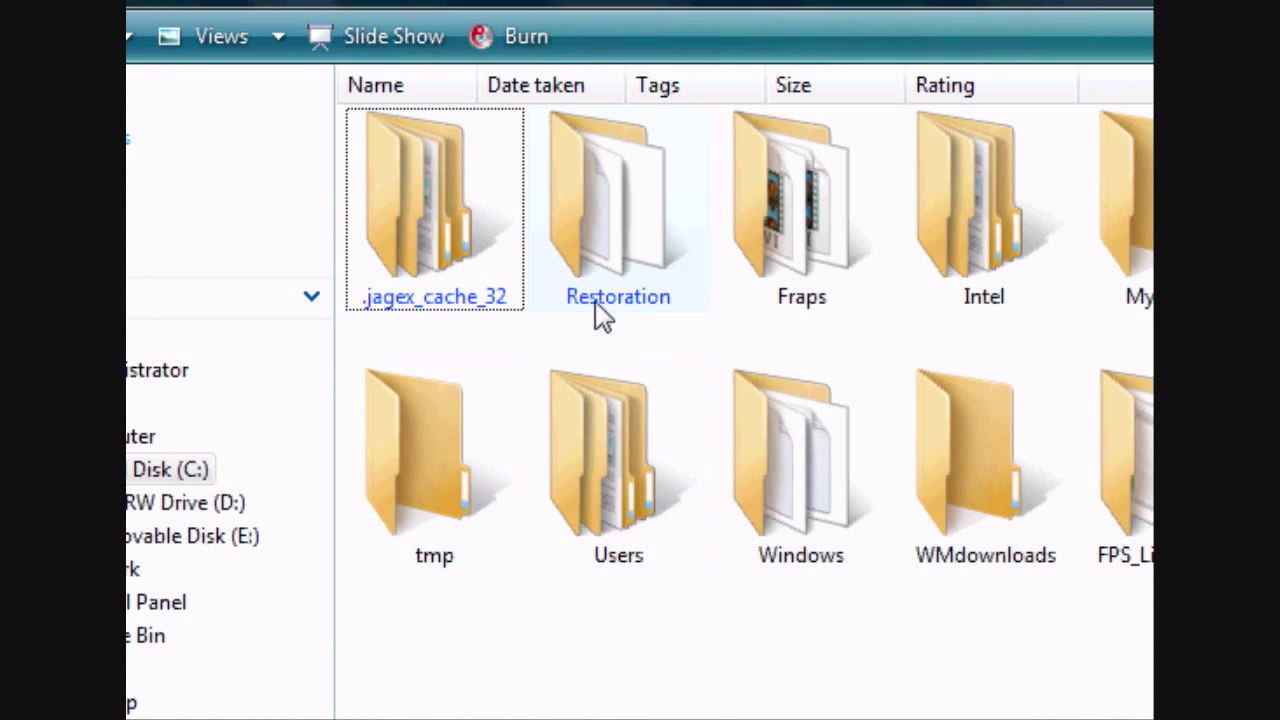
Step: Open the Restoration folder on Local Disk (C:) and launch the Restoration program
click(600, 300)
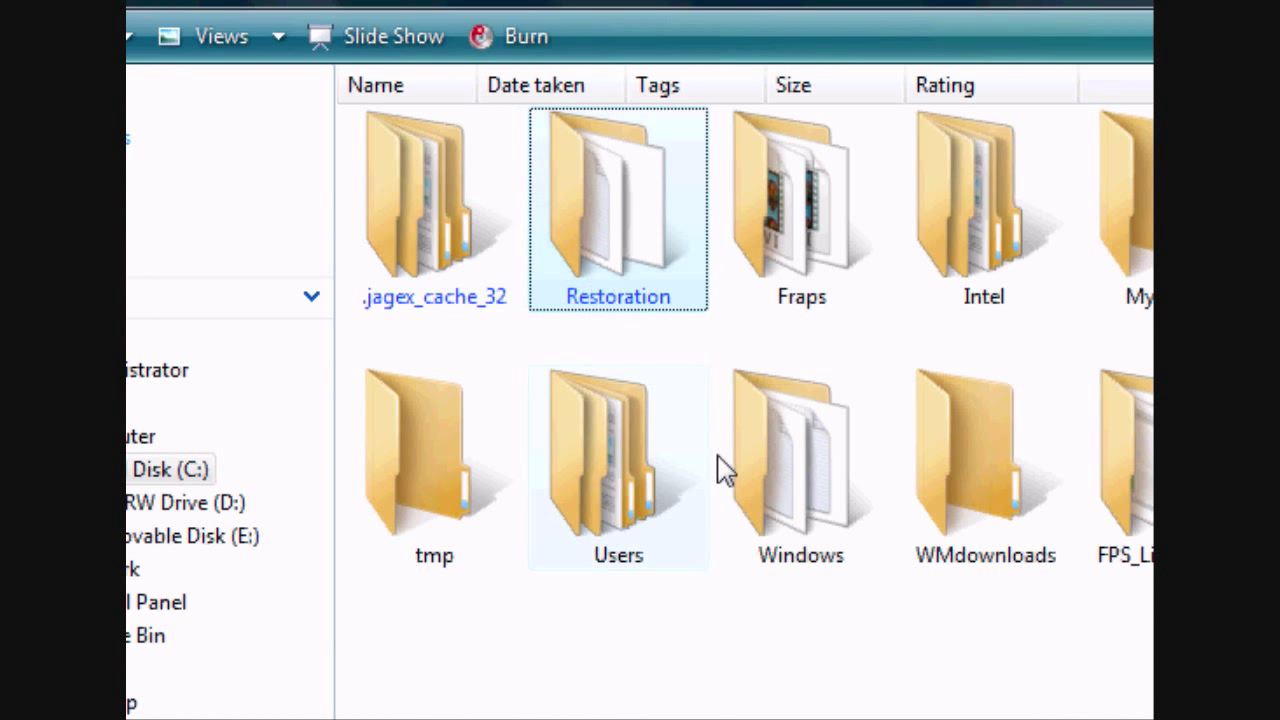
double_click(657, 268)
double_click(905, 150)
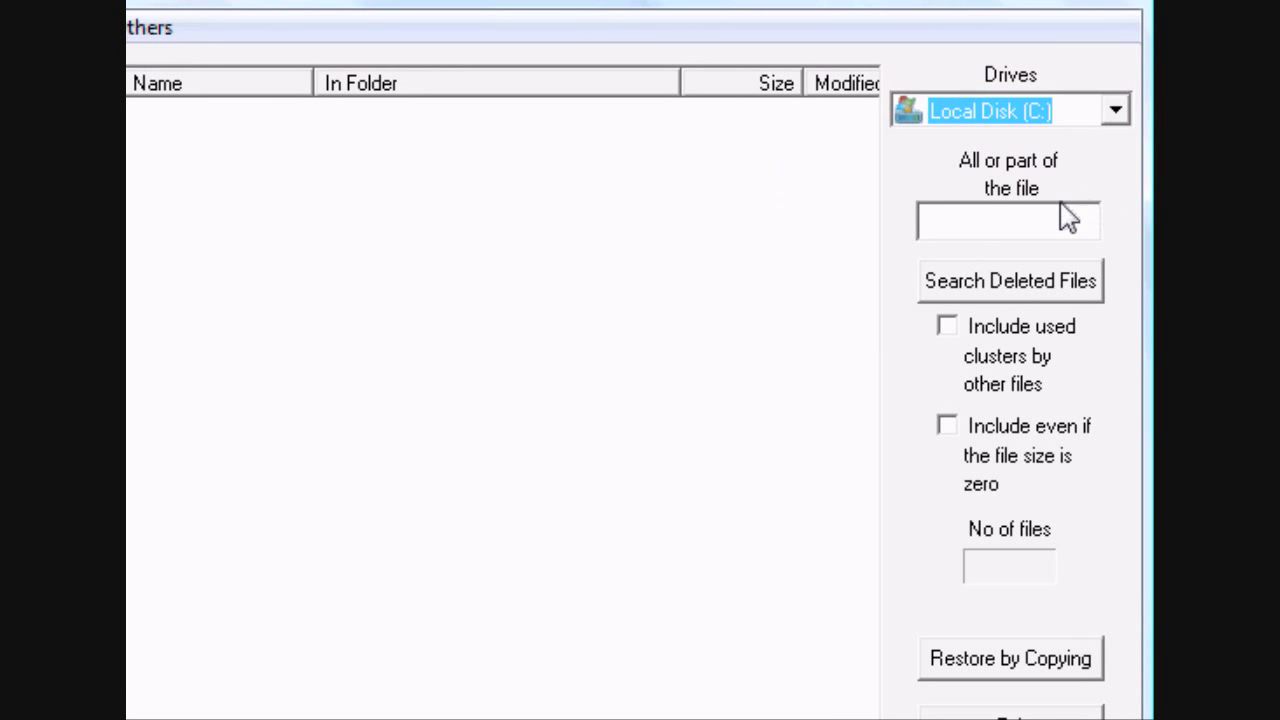
Step: Search Local Disk (C:) for deleted files matching .AVI
click(1113, 112)
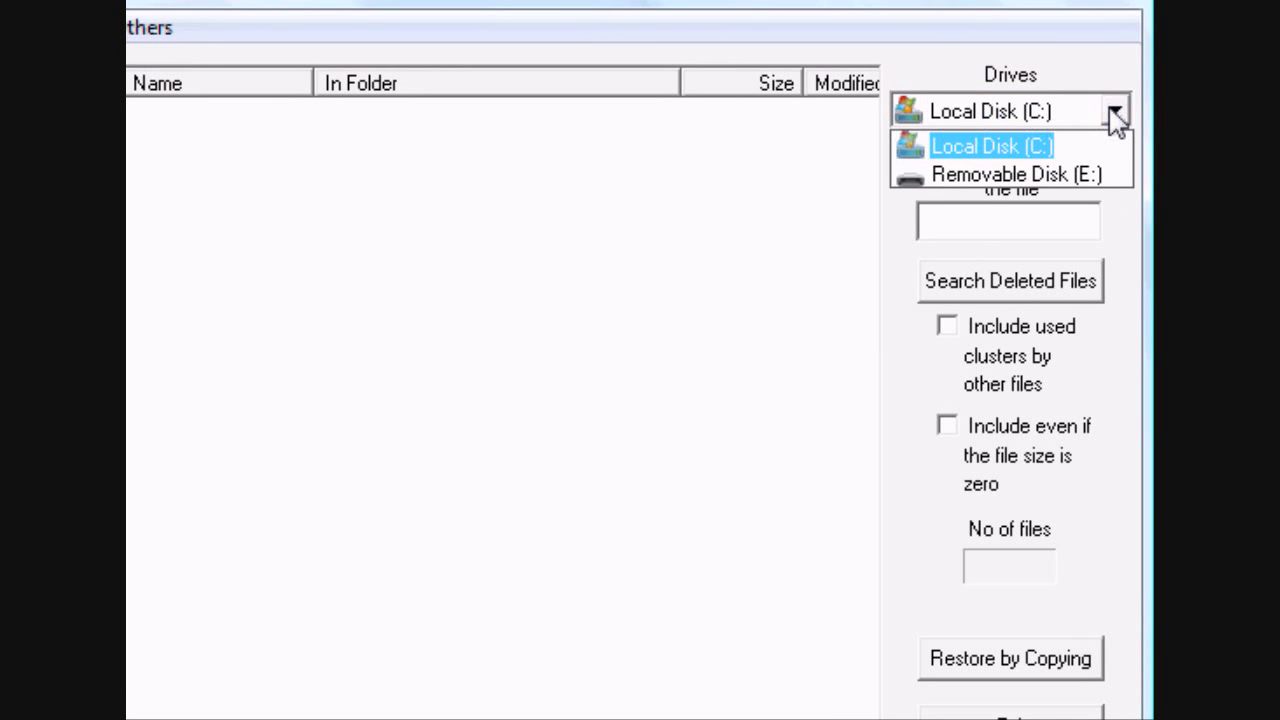
click(1048, 146)
click(1008, 222)
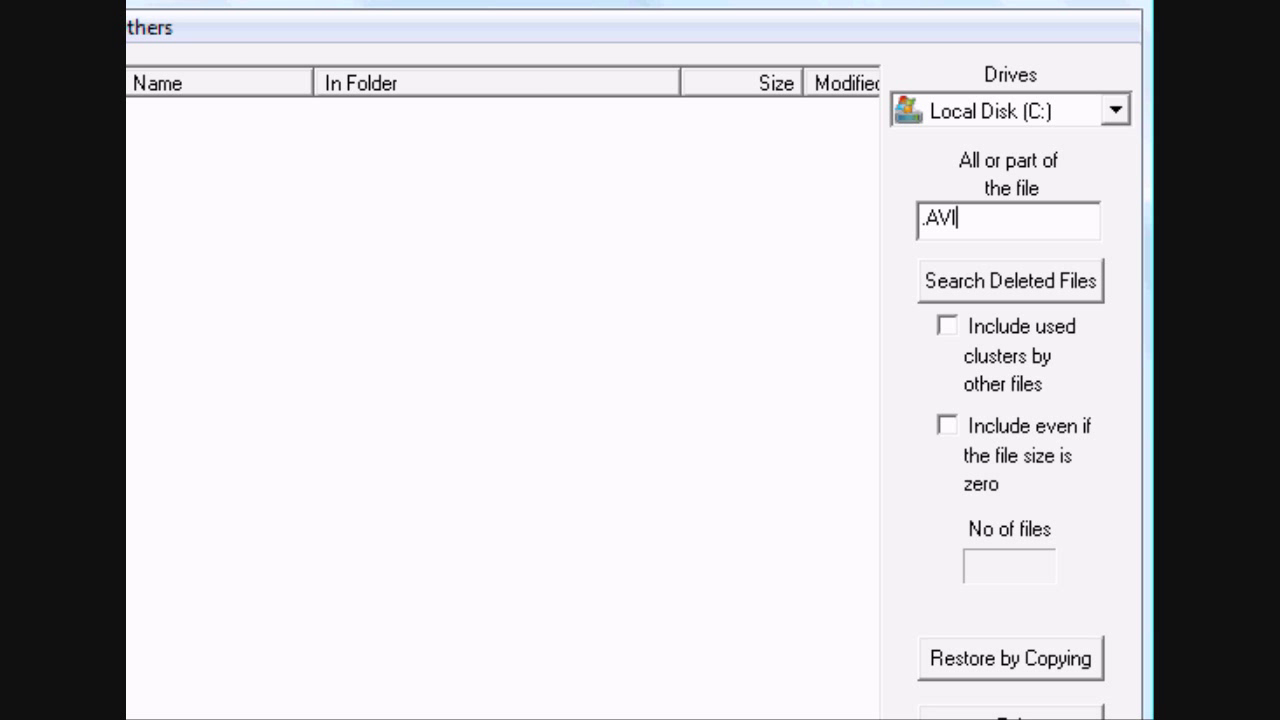
key(Return)
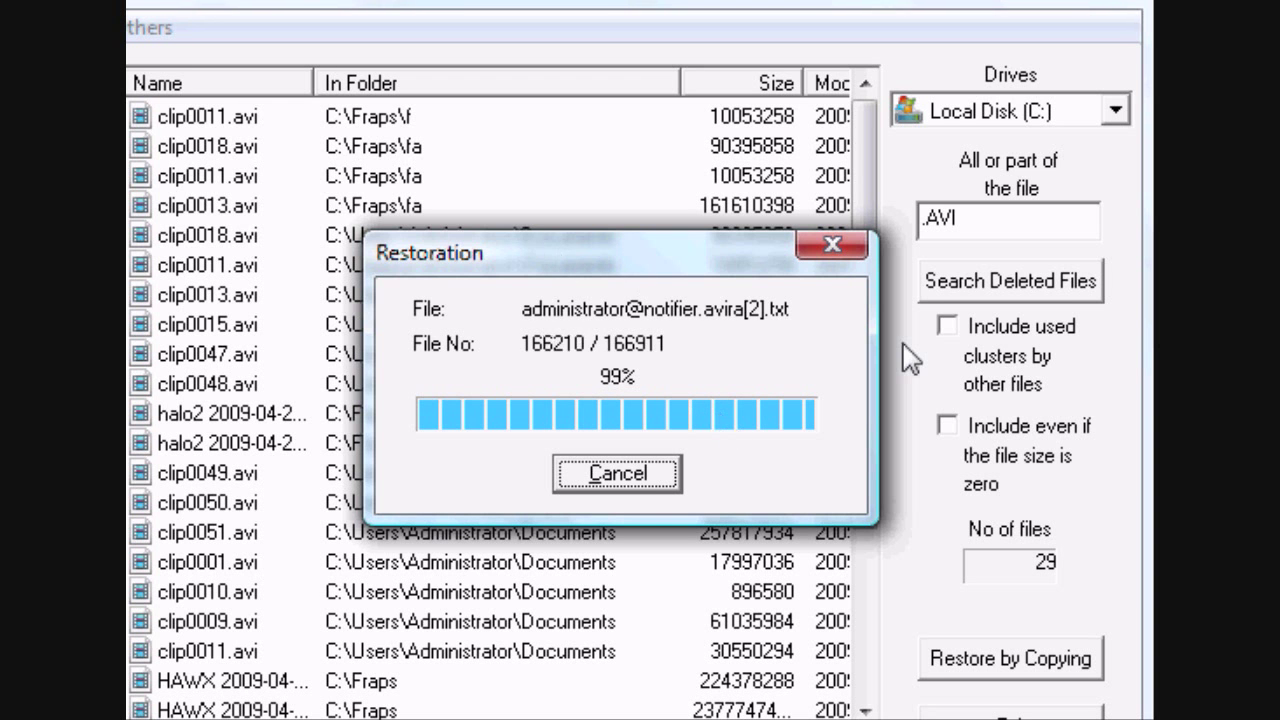
Step: Review the deleted AVI files and restore the first halo2 clip by copying it into C:\Fraps, agreeing to save on the searched drive
drag(856, 190, 838, 480)
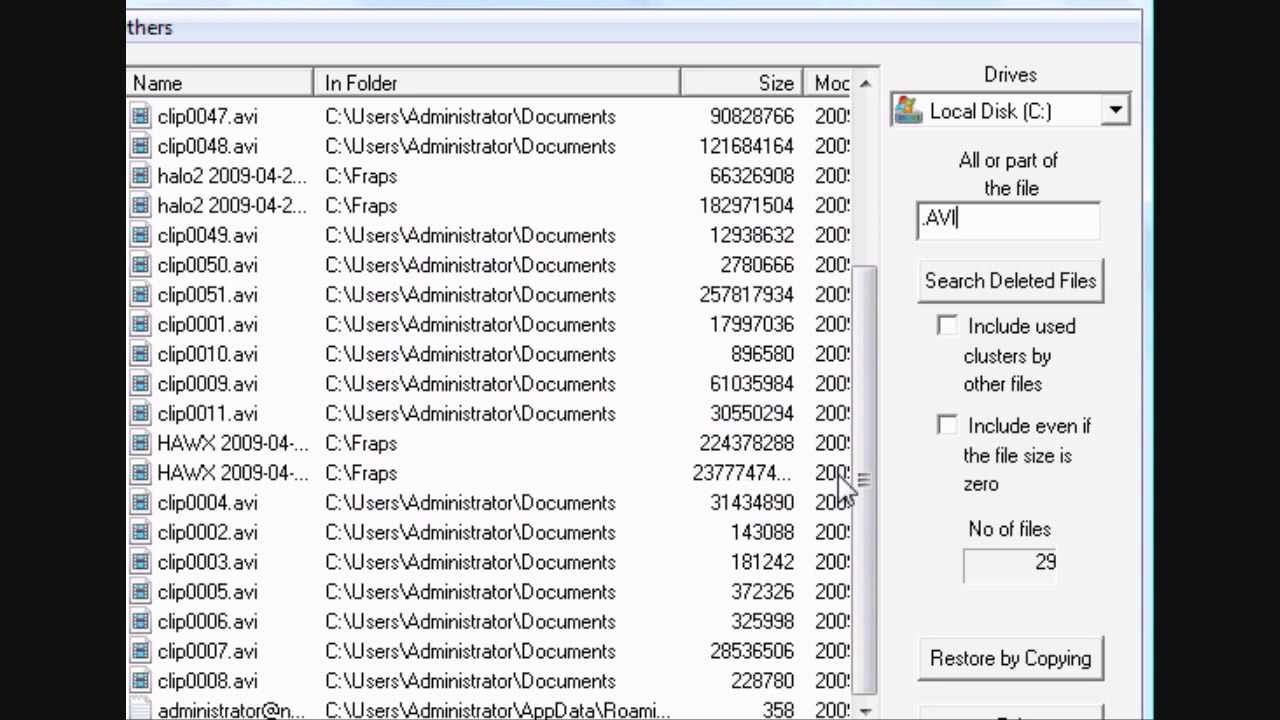
drag(382, 719, 610, 719)
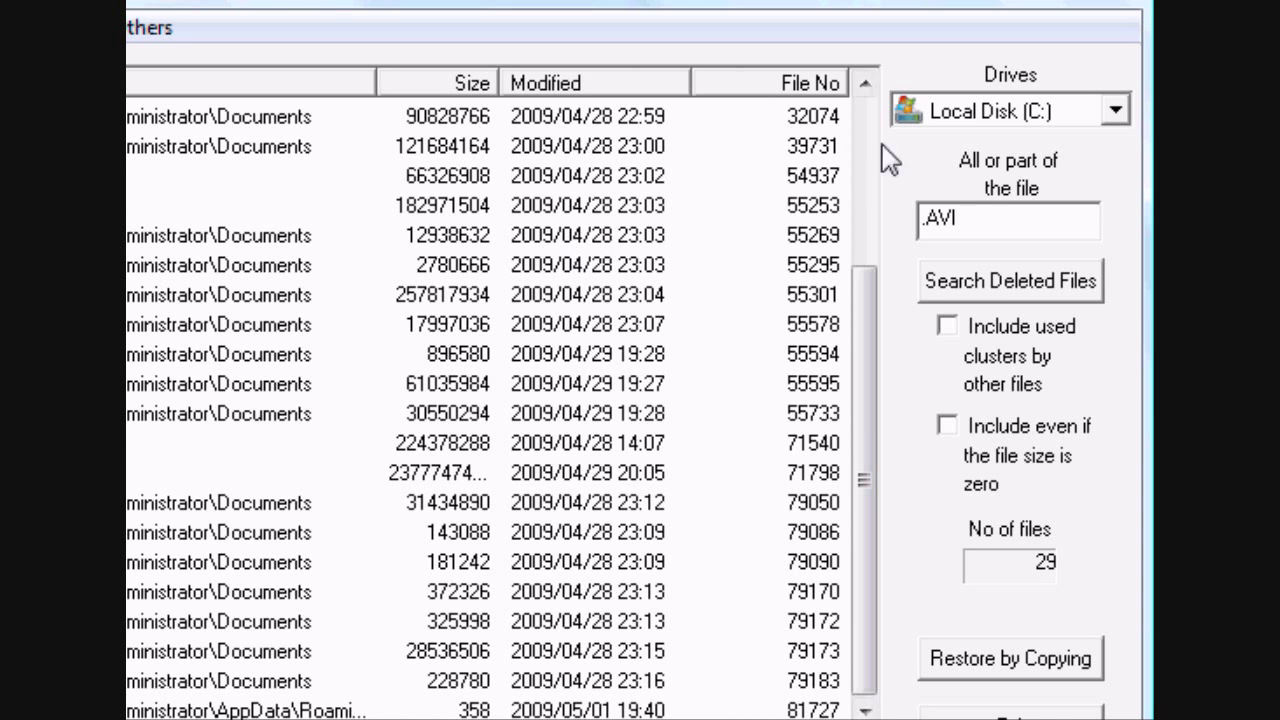
drag(870, 430, 828, 226)
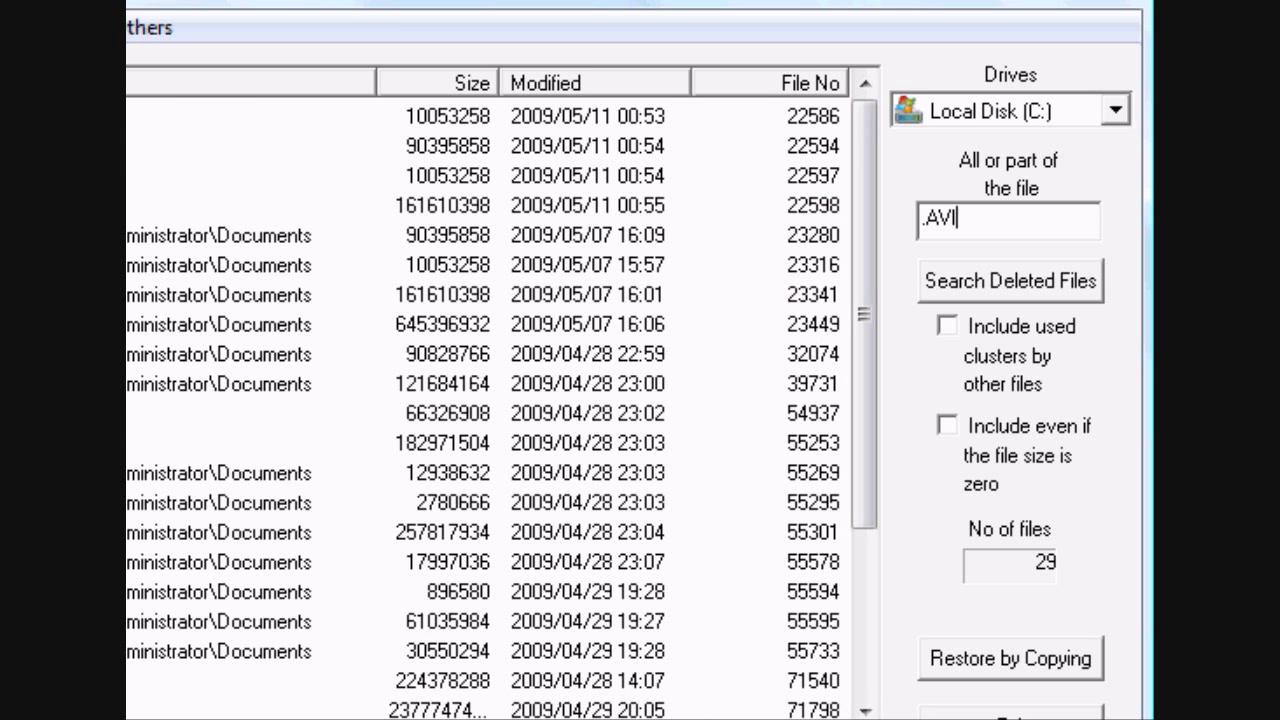
drag(590, 719, 351, 702)
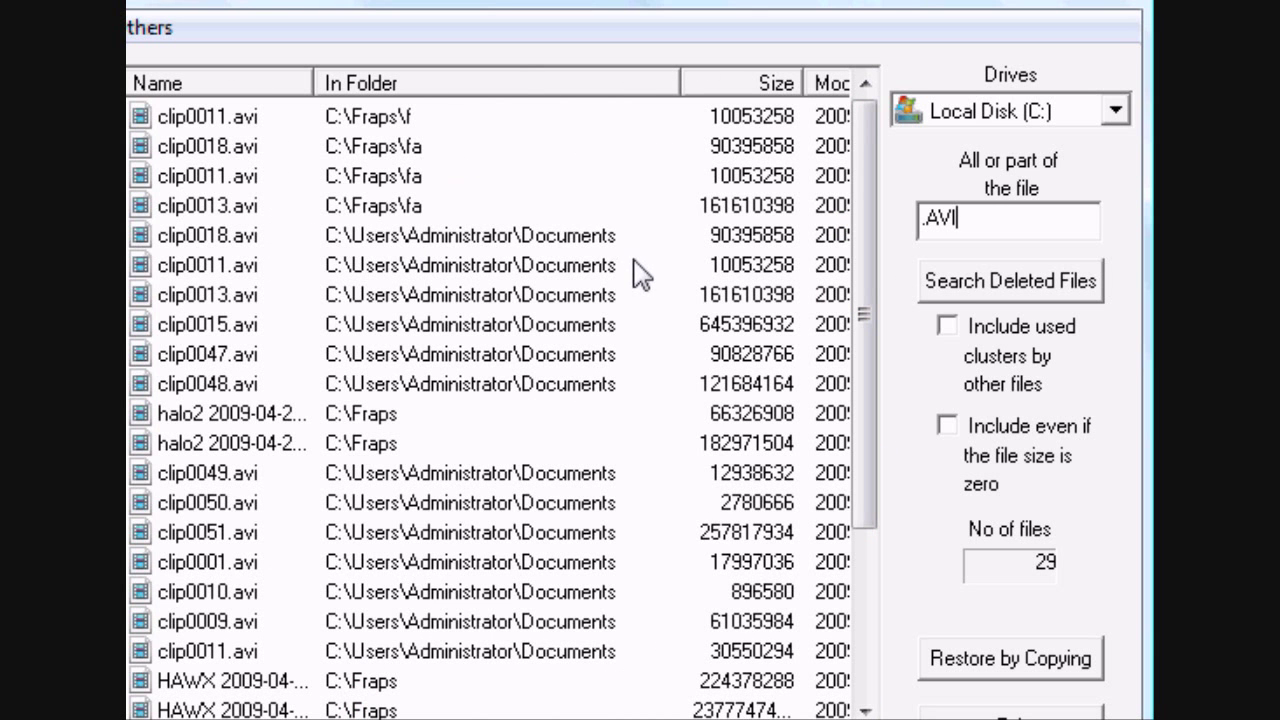
drag(845, 320, 814, 229)
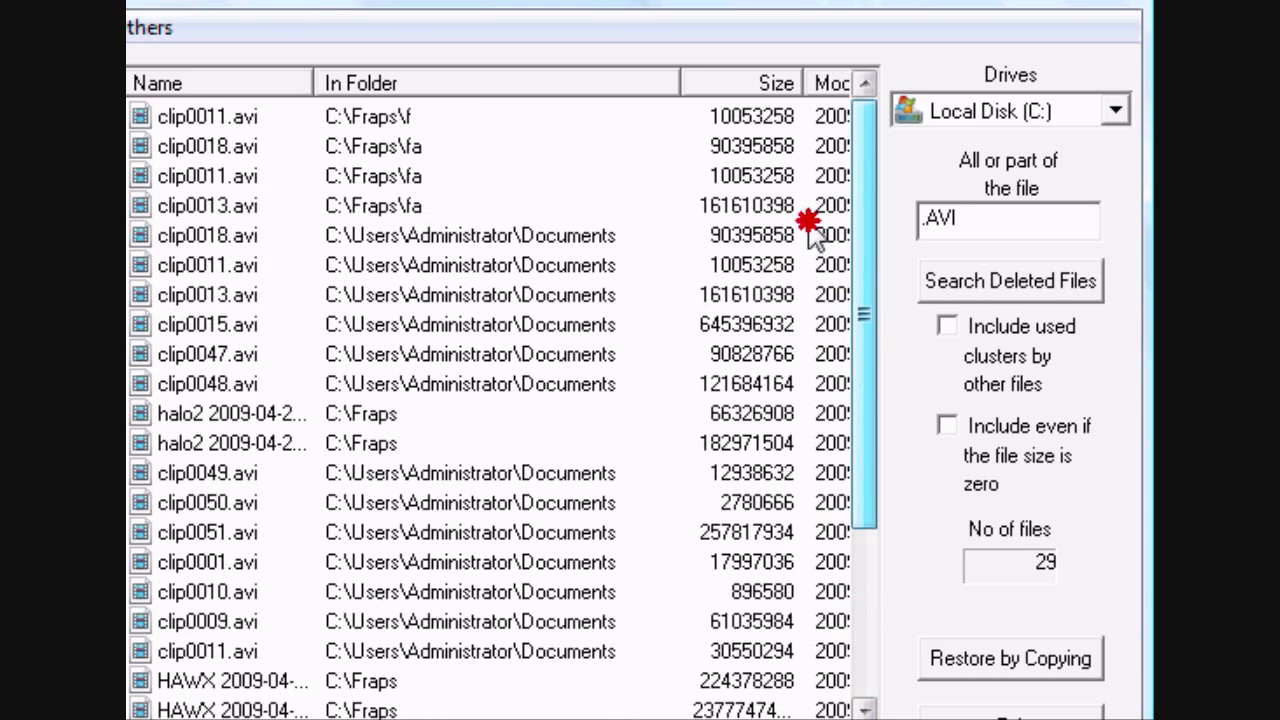
click(238, 424)
drag(352, 719, 651, 600)
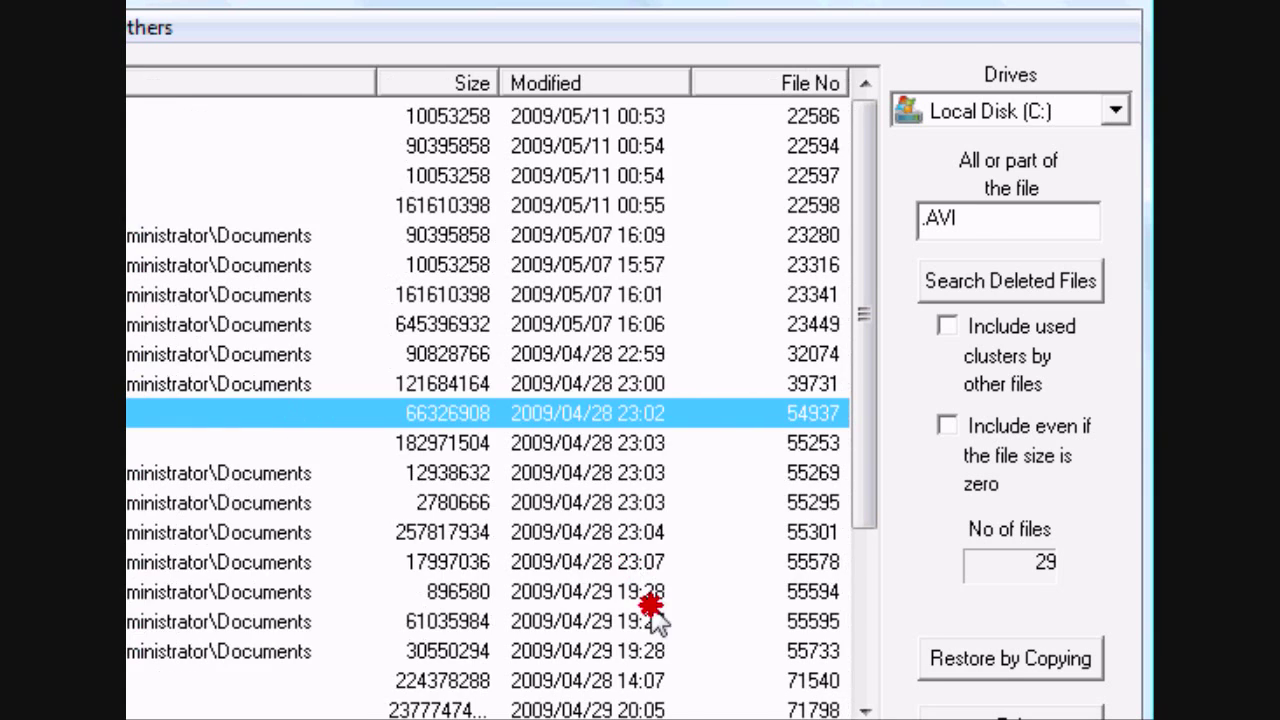
click(1000, 665)
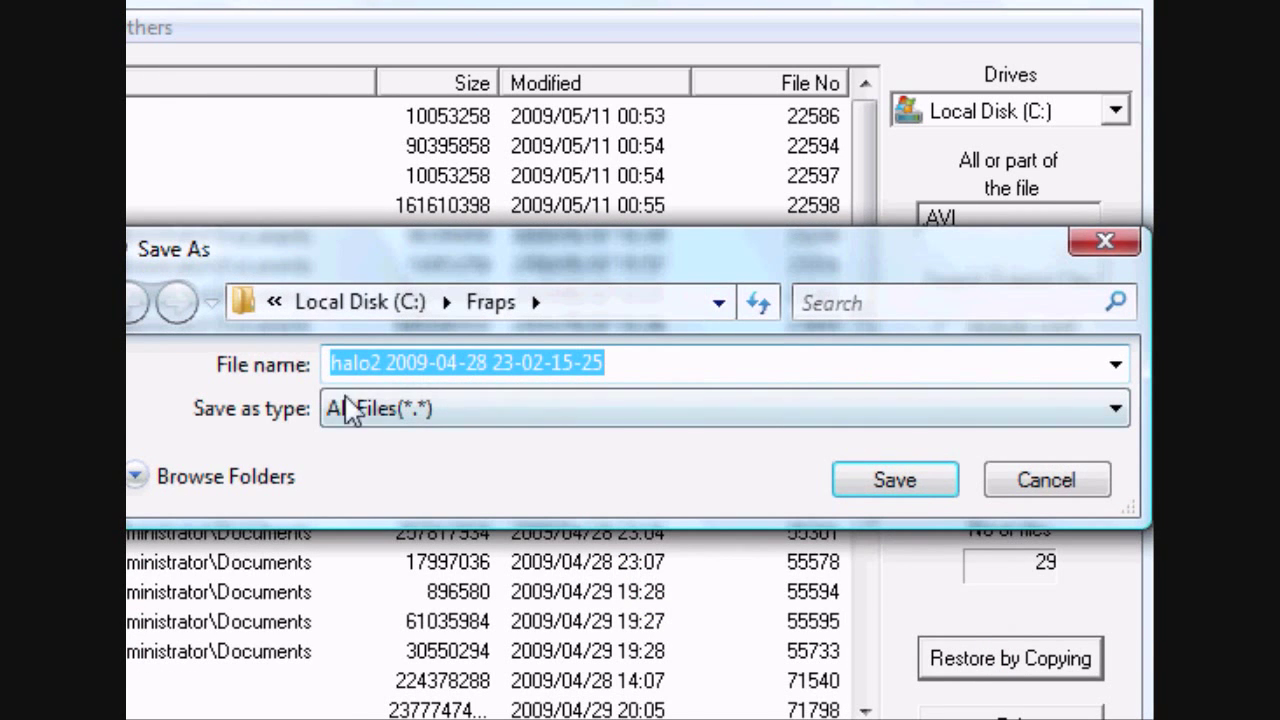
click(885, 492)
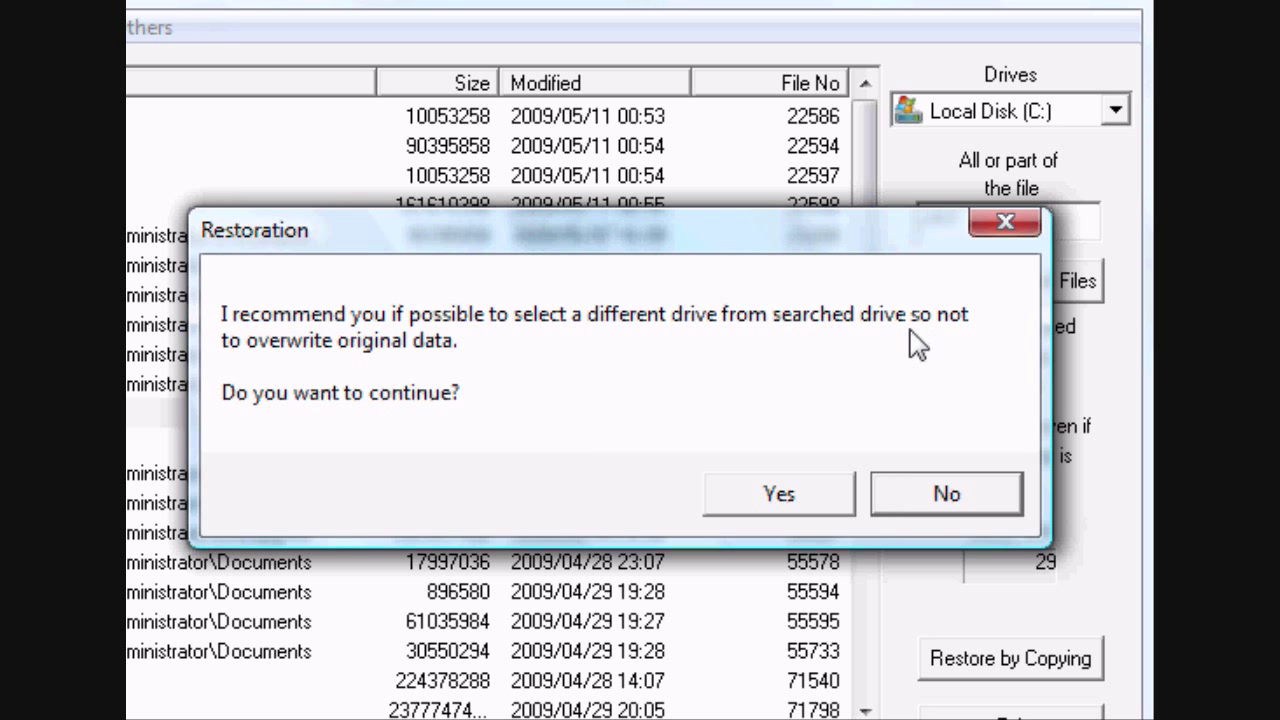
click(785, 487)
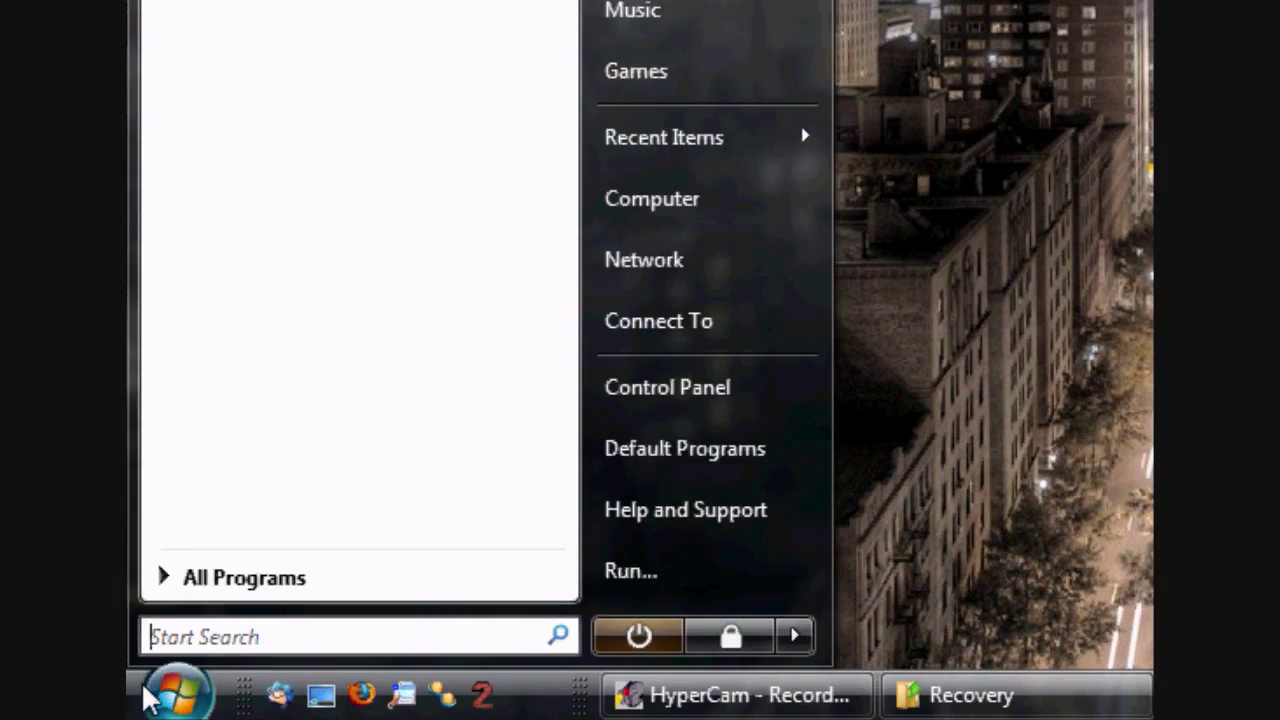
Step: Browse Local Disk (C:) for the restored video, try to play it in Windows Media Player, and dismiss the player's message
click(453, 545)
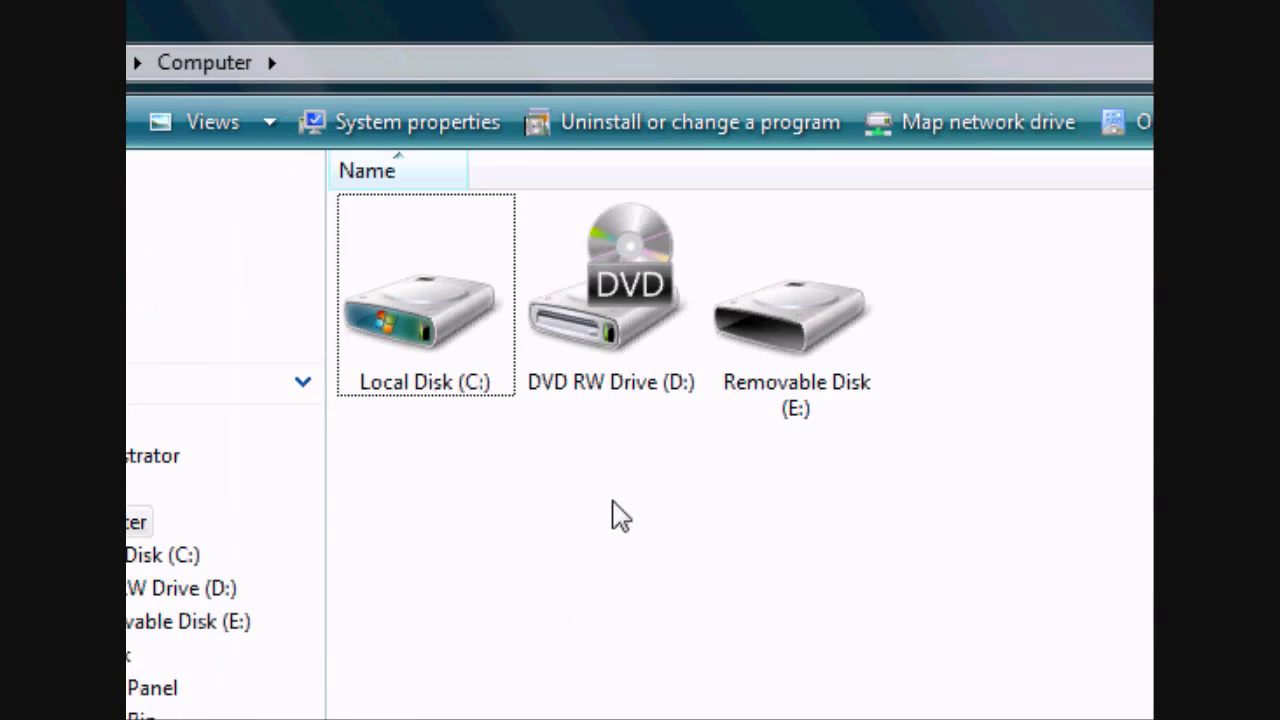
double_click(400, 360)
double_click(794, 343)
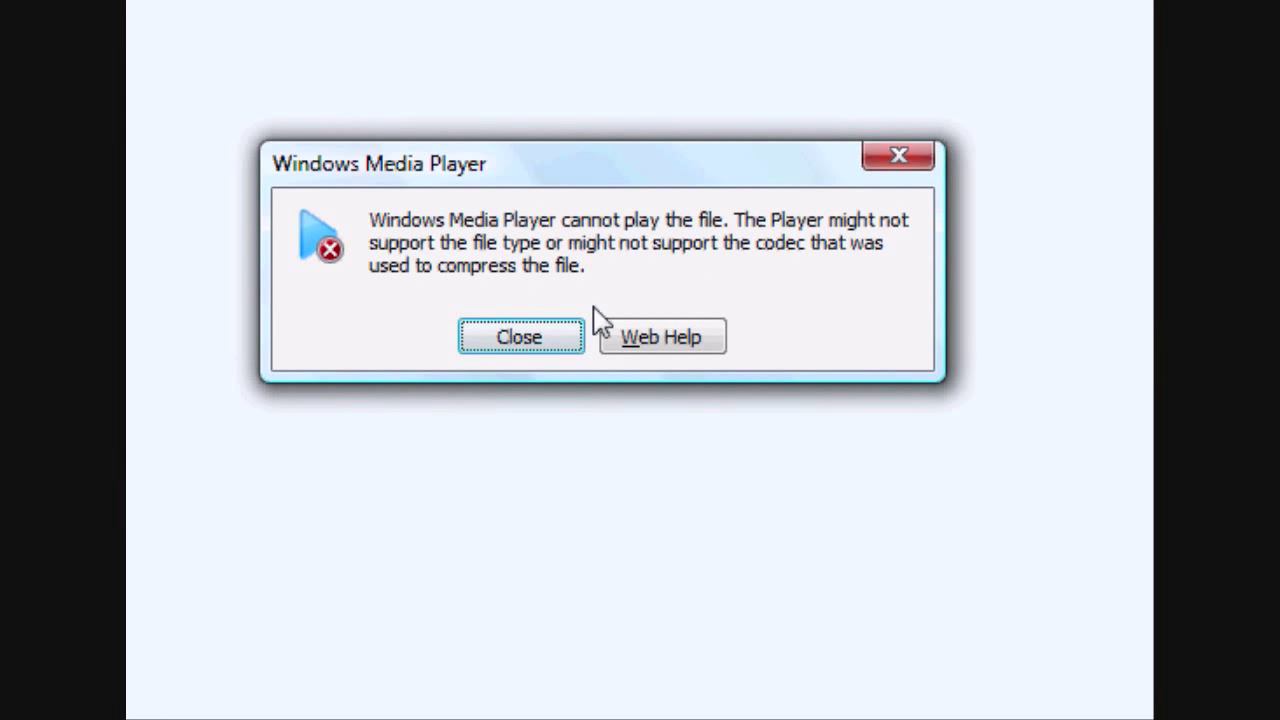
click(555, 335)
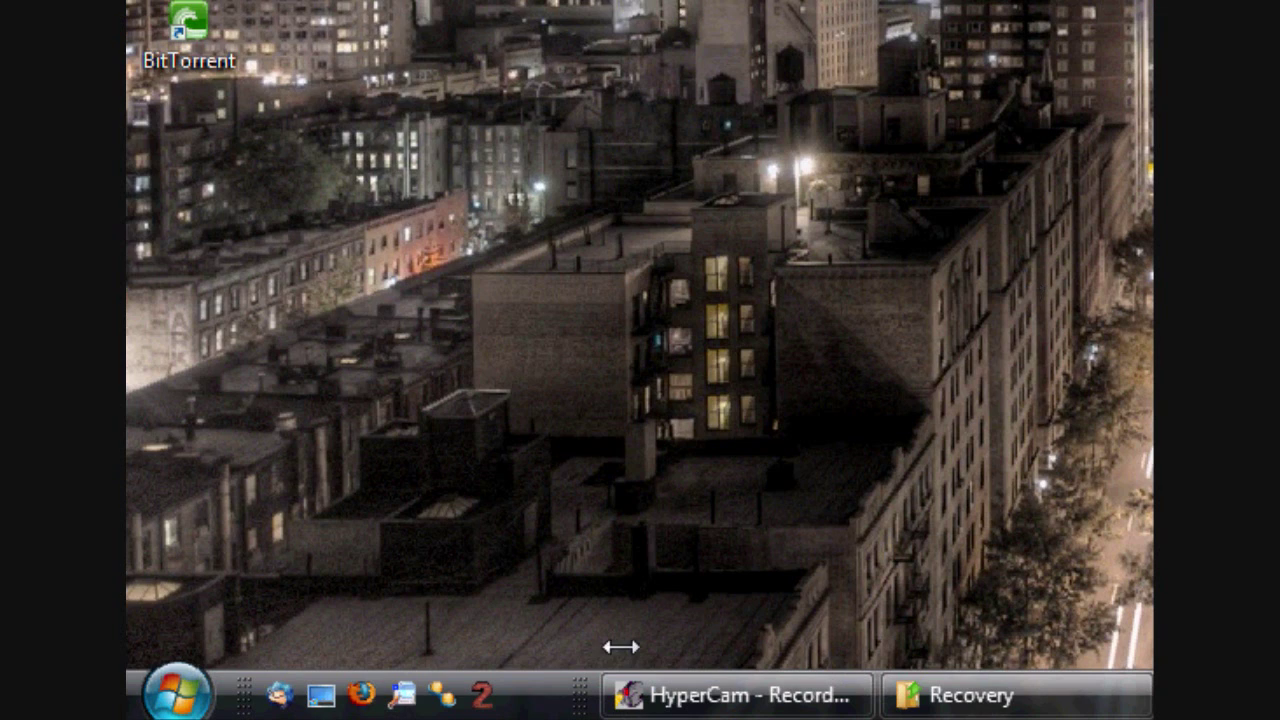
Step: Open the Pictures folder and permanently delete the JPEG image 55f229756c7d5b5c6ecb730f87adae8e677c0de4_full
click(194, 692)
click(614, 0)
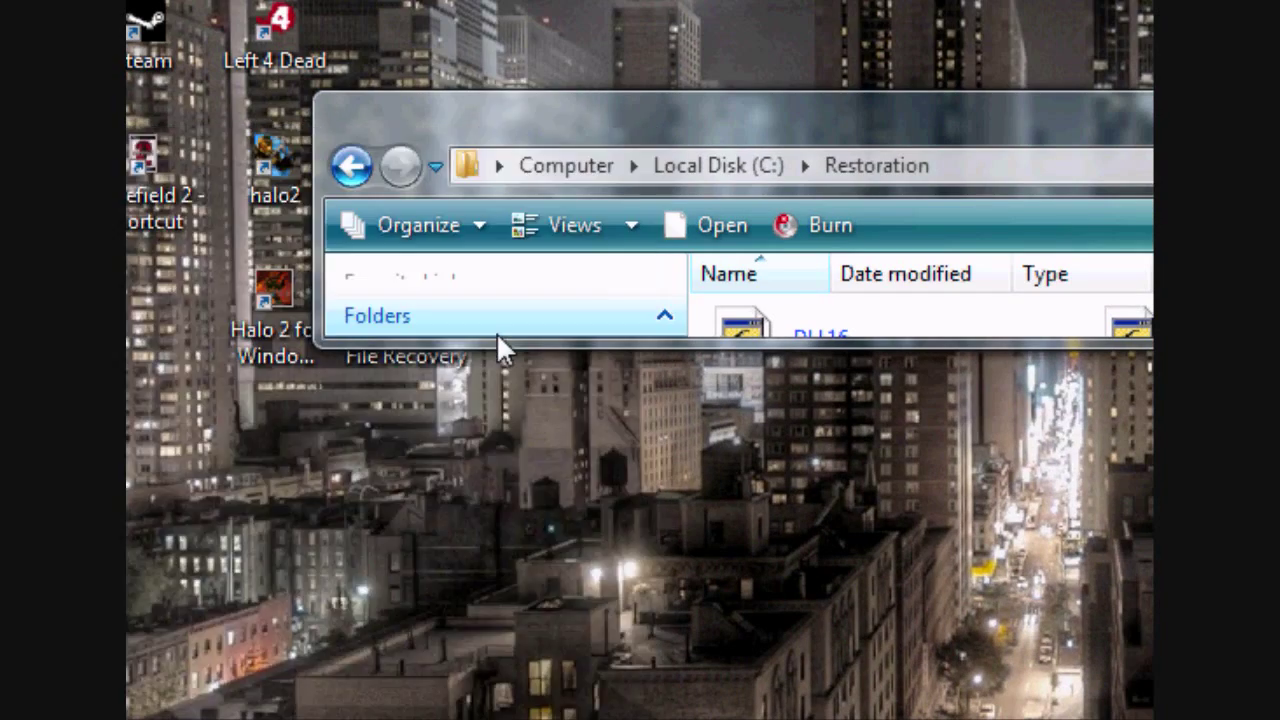
click(440, 251)
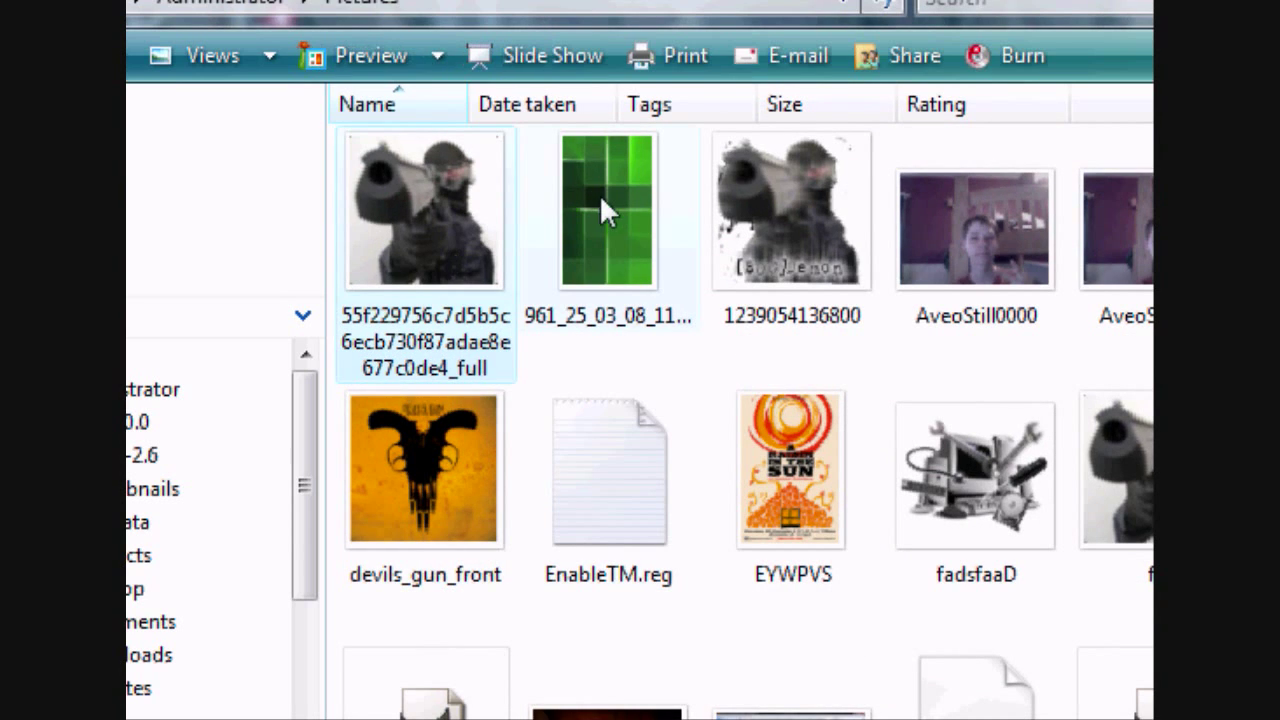
key(Delete)
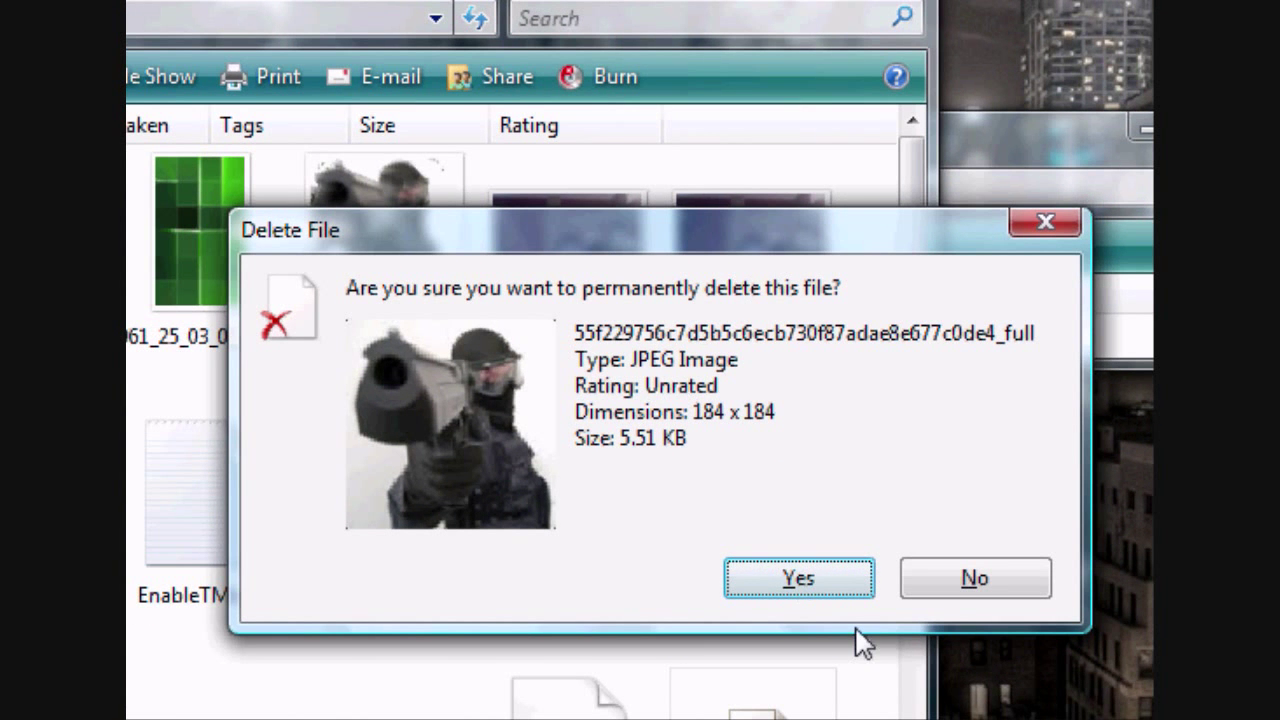
click(848, 594)
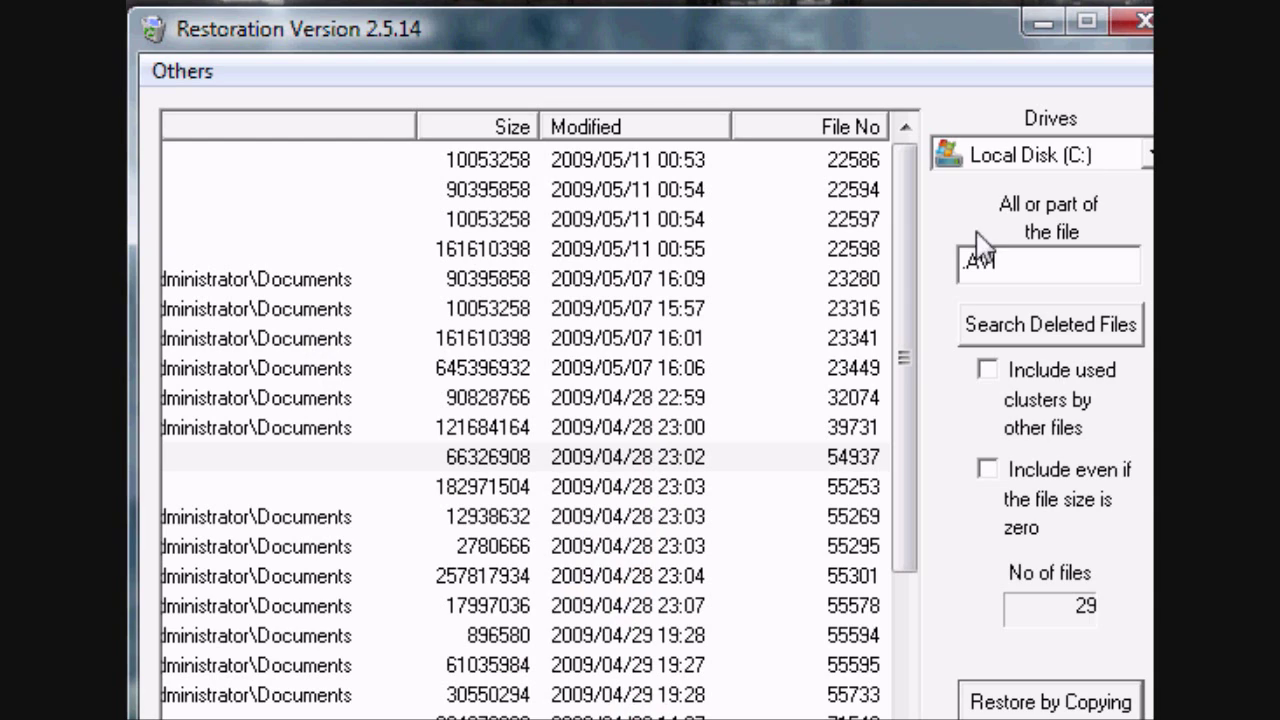
Step: Open the Pictures folder again and permanently delete the JPEG image faf
click(1023, 318)
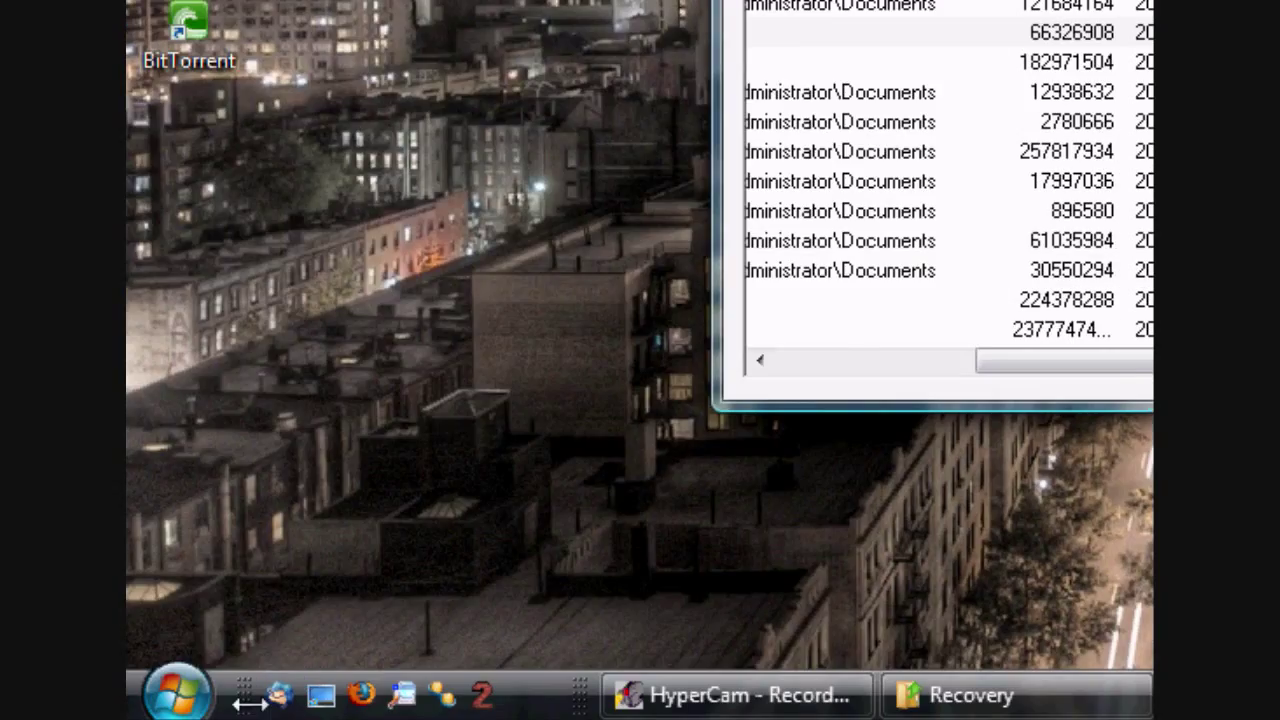
click(178, 694)
click(507, 404)
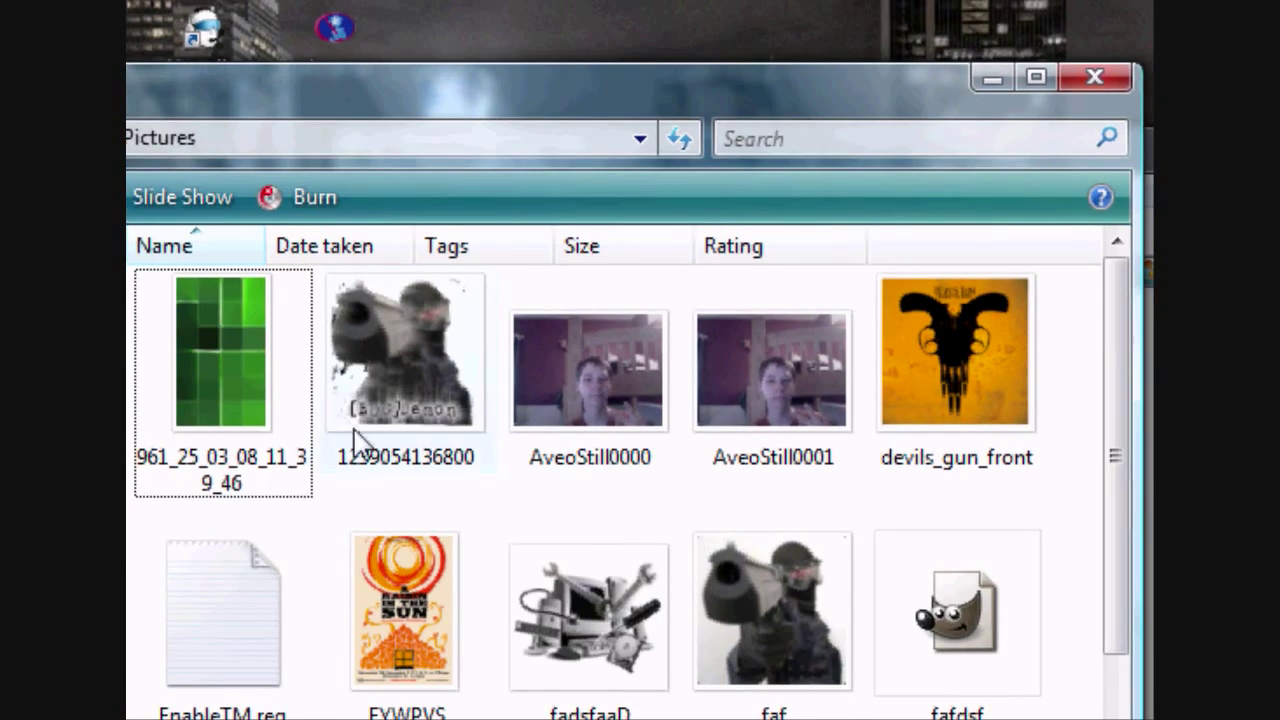
click(355, 440)
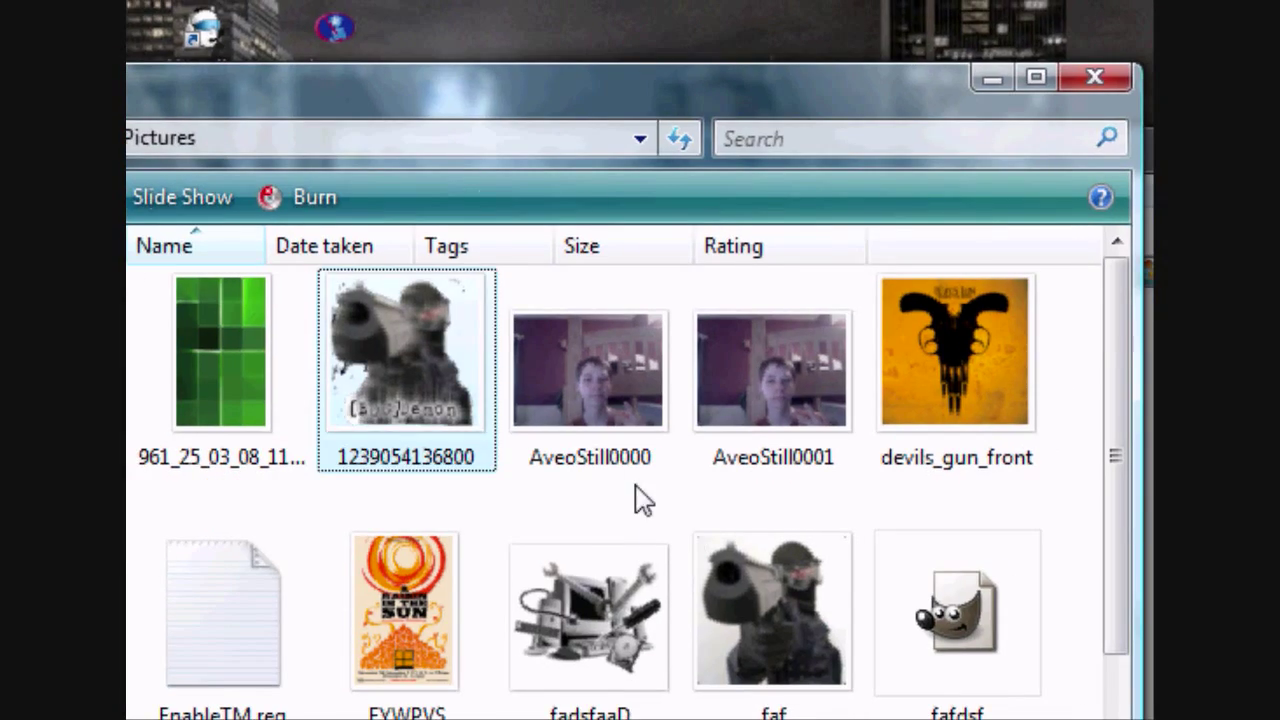
click(620, 423)
click(789, 512)
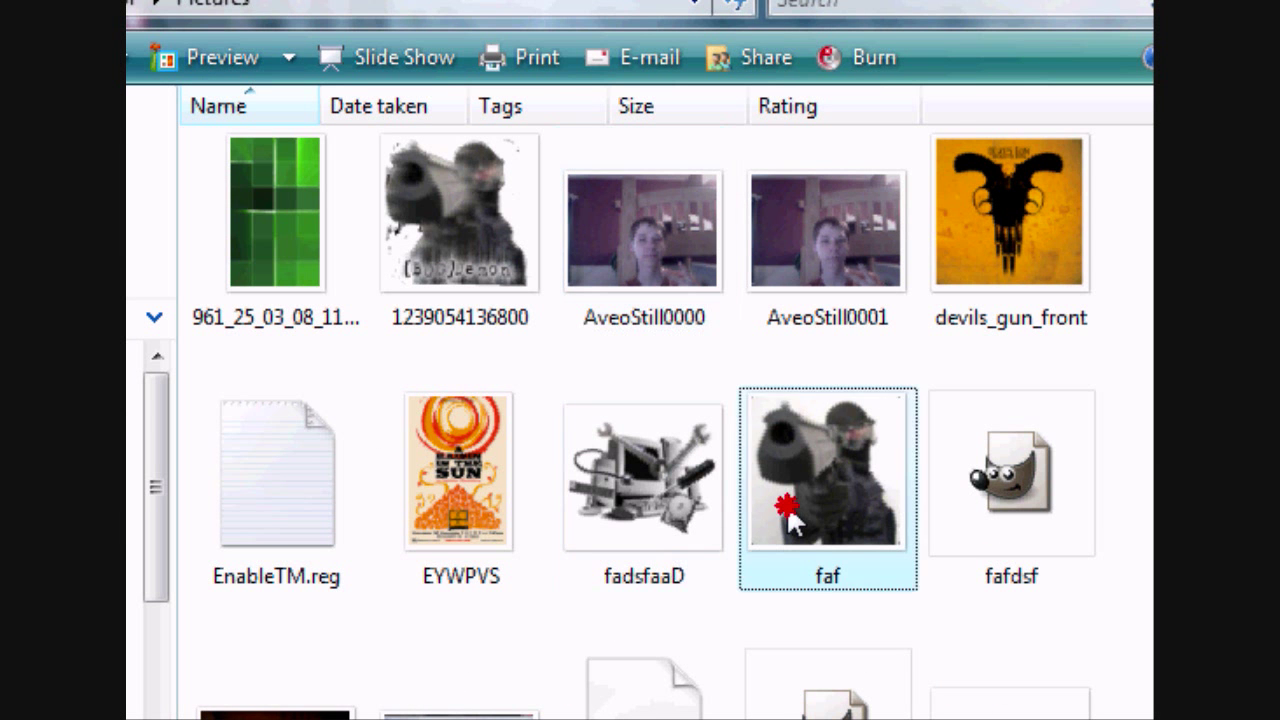
click(786, 503)
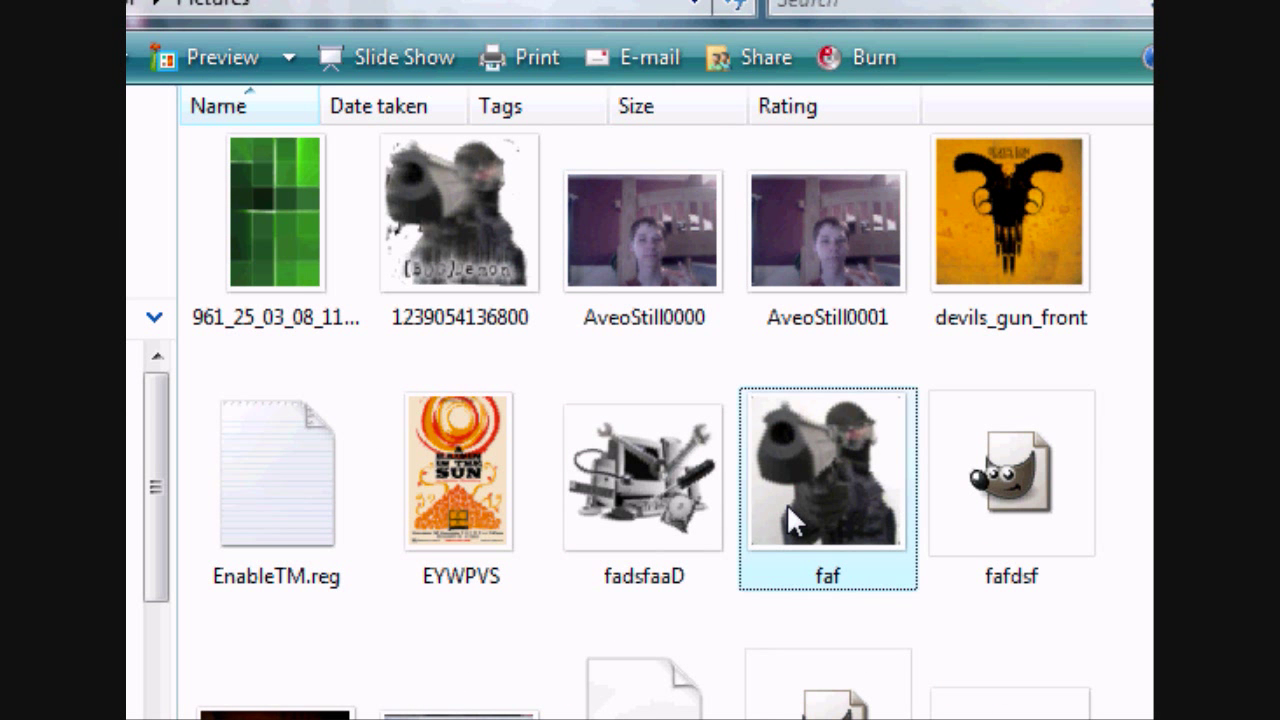
key(Delete)
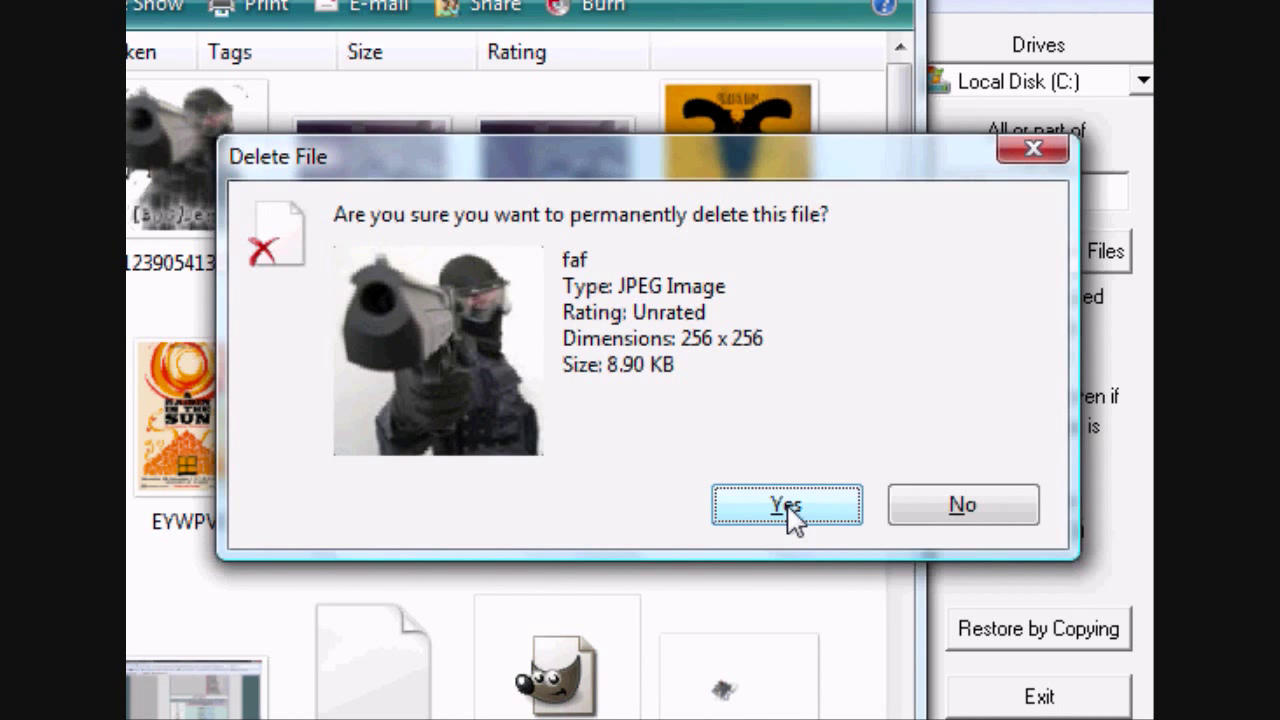
click(788, 508)
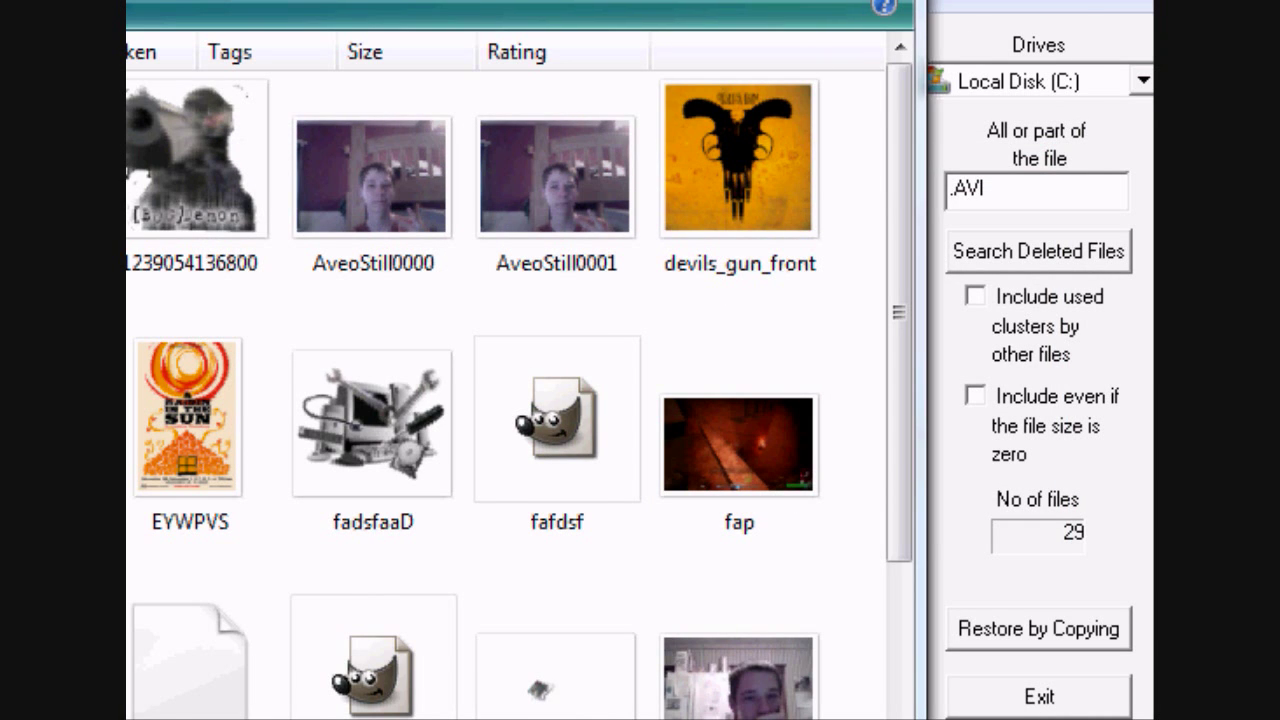
Step: Close the Pictures folder and search Local Disk (C:) for deleted files matching FAF
key(alt+F4)
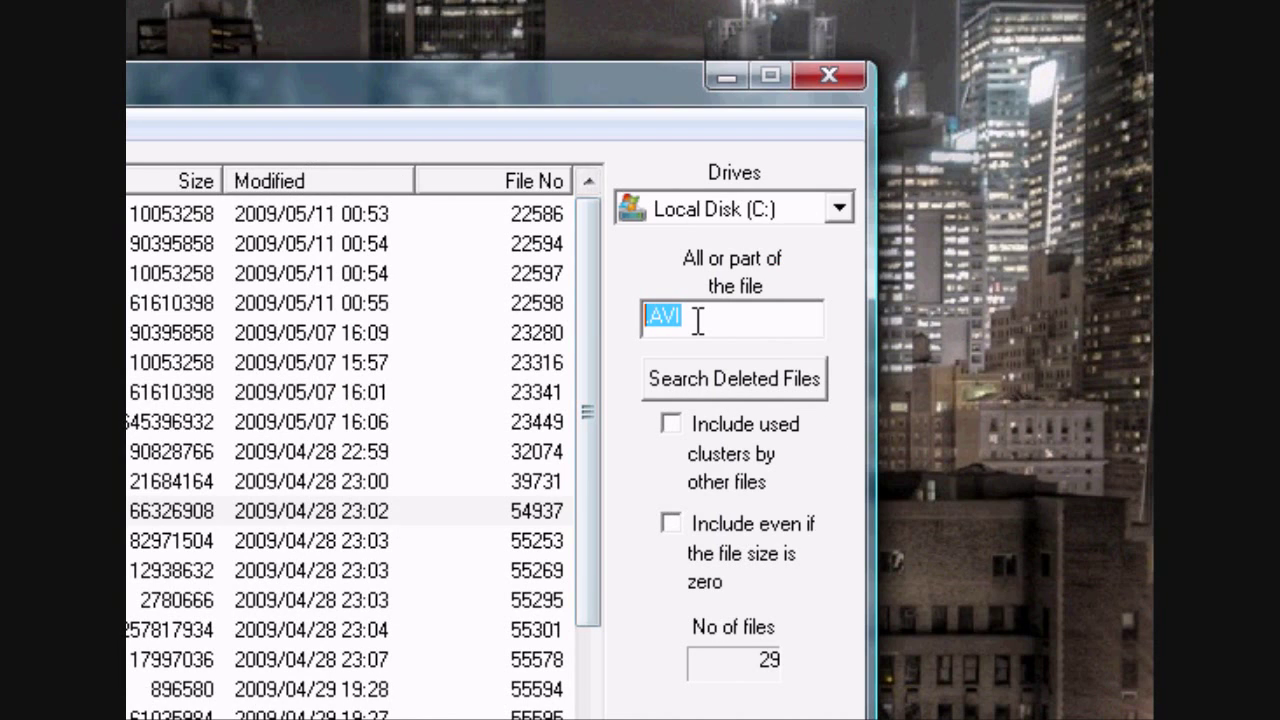
text(FAF)
click(724, 390)
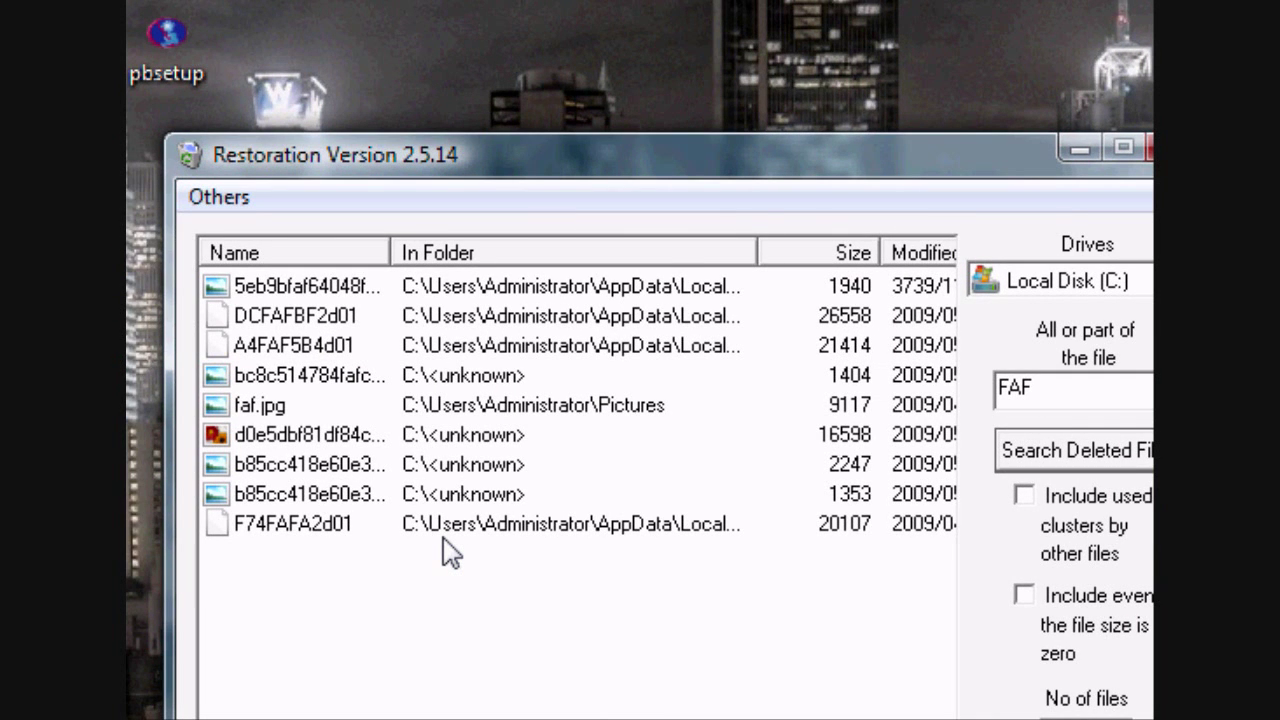
Step: Widen the In Folder column of the search results and review the paths to locate faf.jpg from the Pictures folder
click(458, 526)
scroll(577, 480, right, 3)
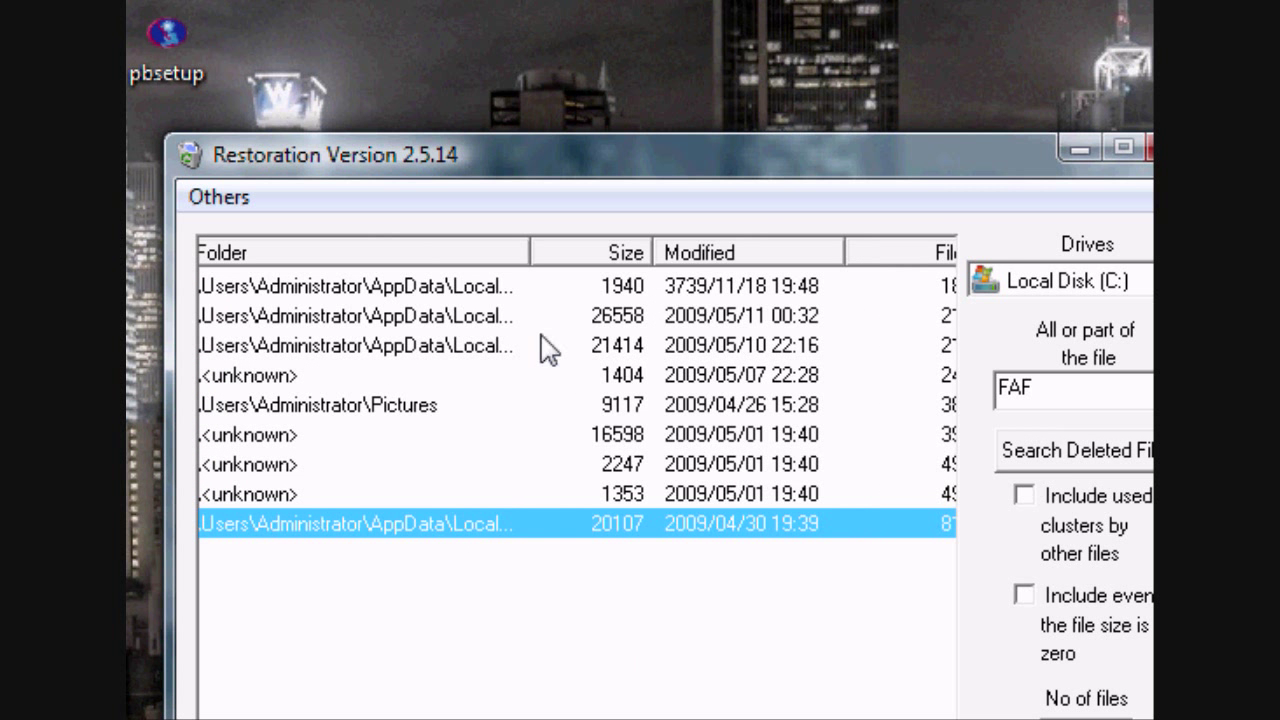
drag(528, 250, 618, 251)
scroll(449, 711, left, 2)
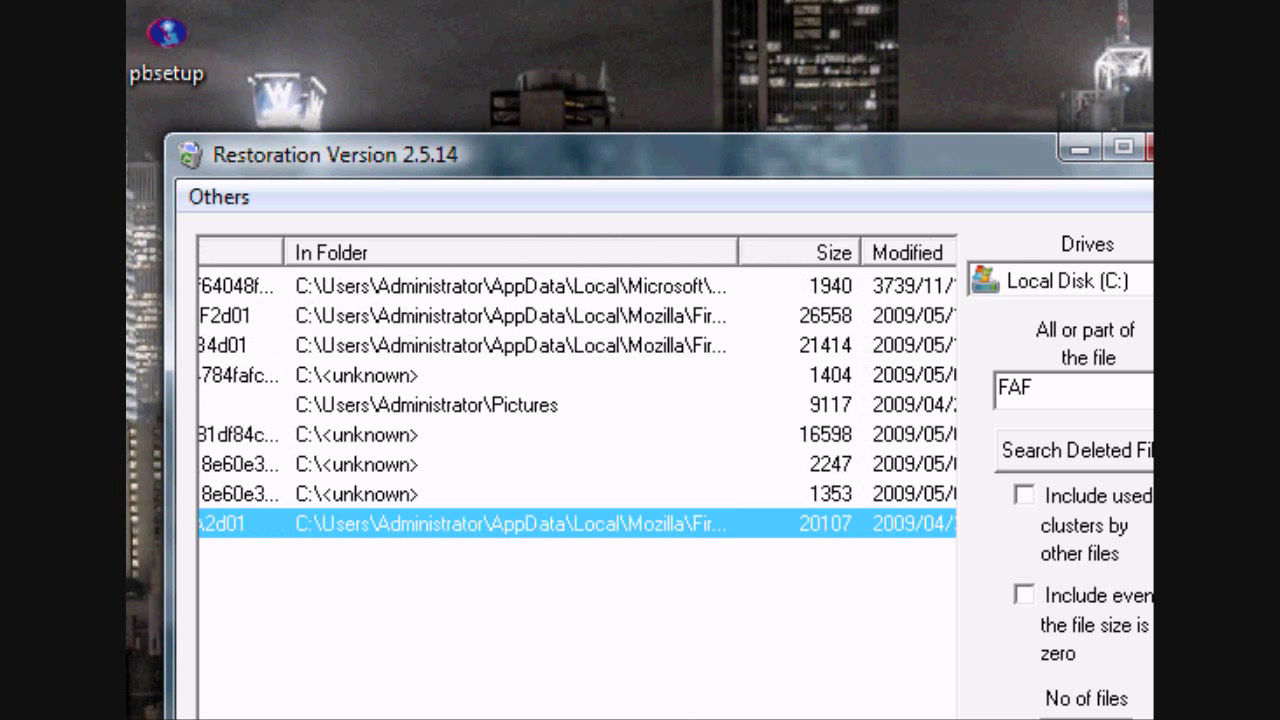
scroll(430, 705, left, 2)
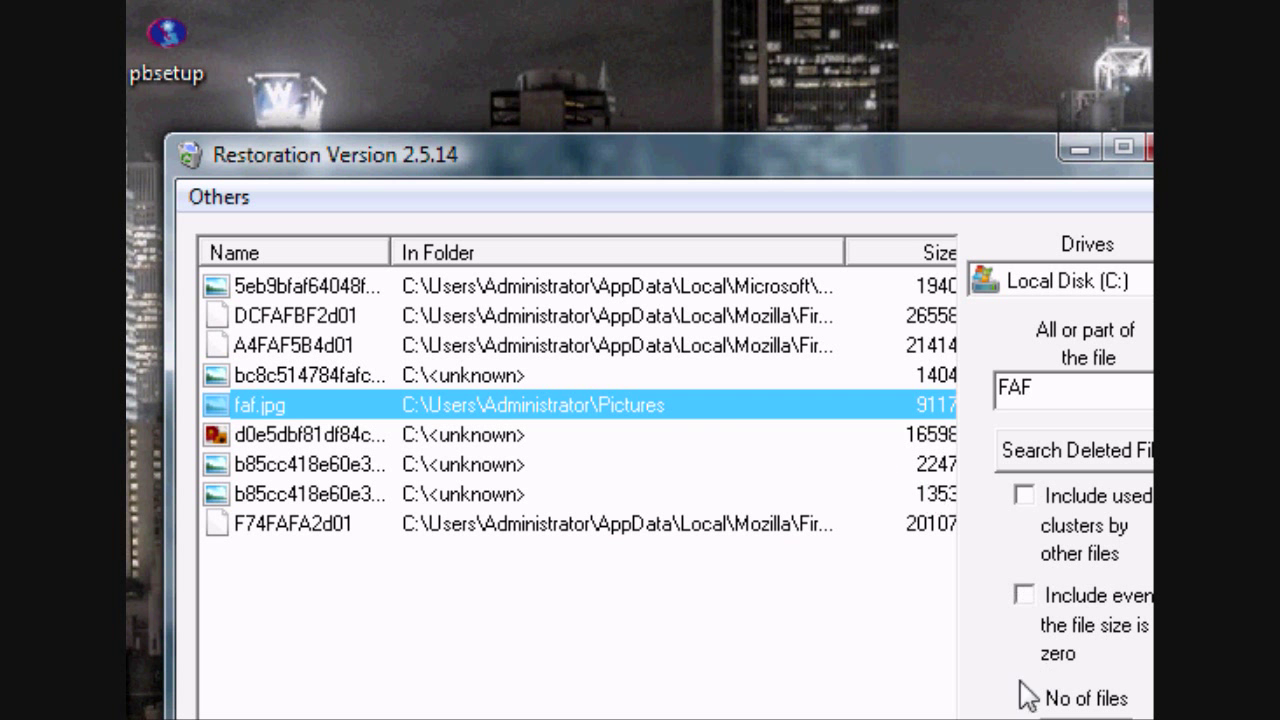
Step: Restore faf.jpg by copying it to the root of Local Disk (C:) under the name faf, agreeing to save on the searched drive
click(1085, 718)
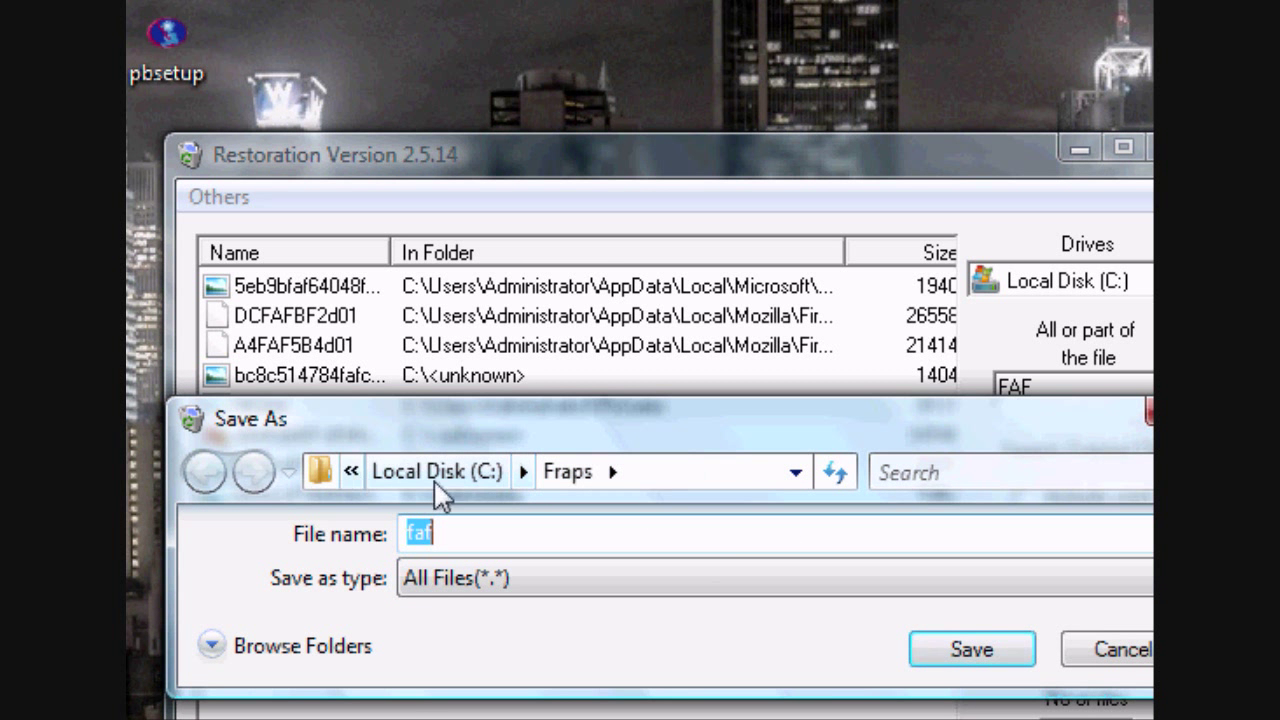
click(524, 473)
mouse_move(614, 475)
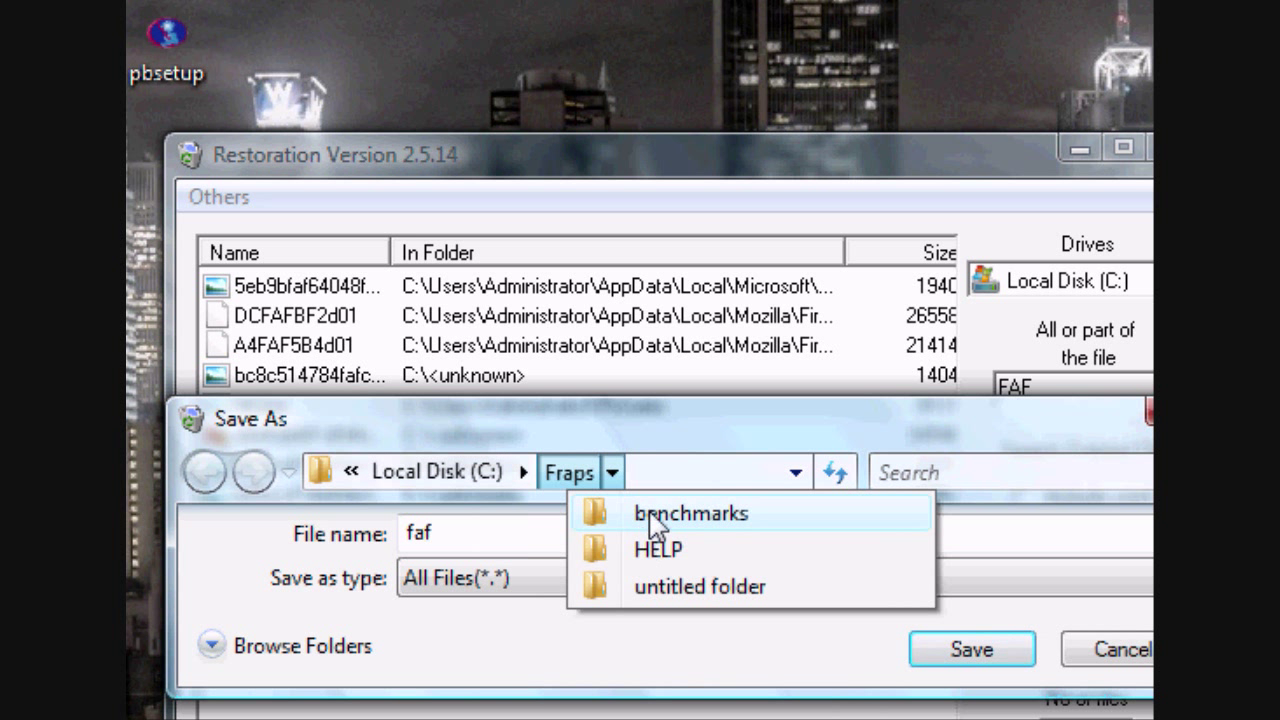
click(466, 474)
click(486, 474)
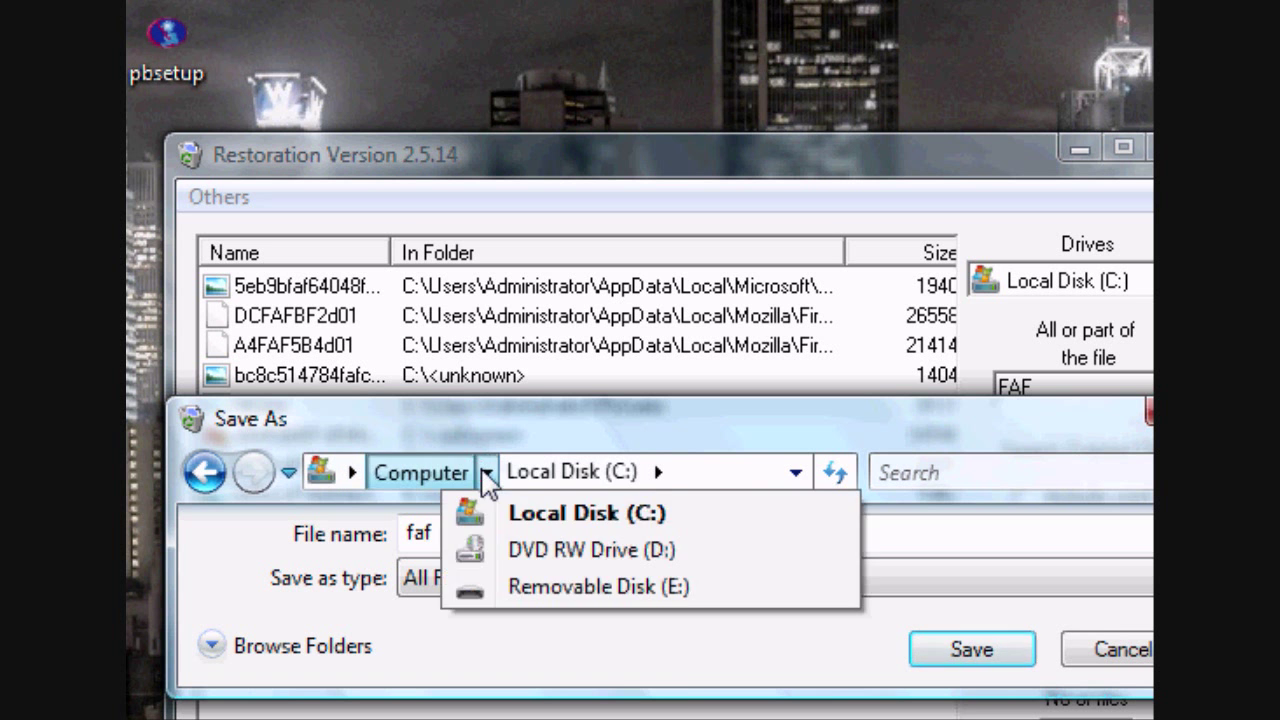
click(940, 716)
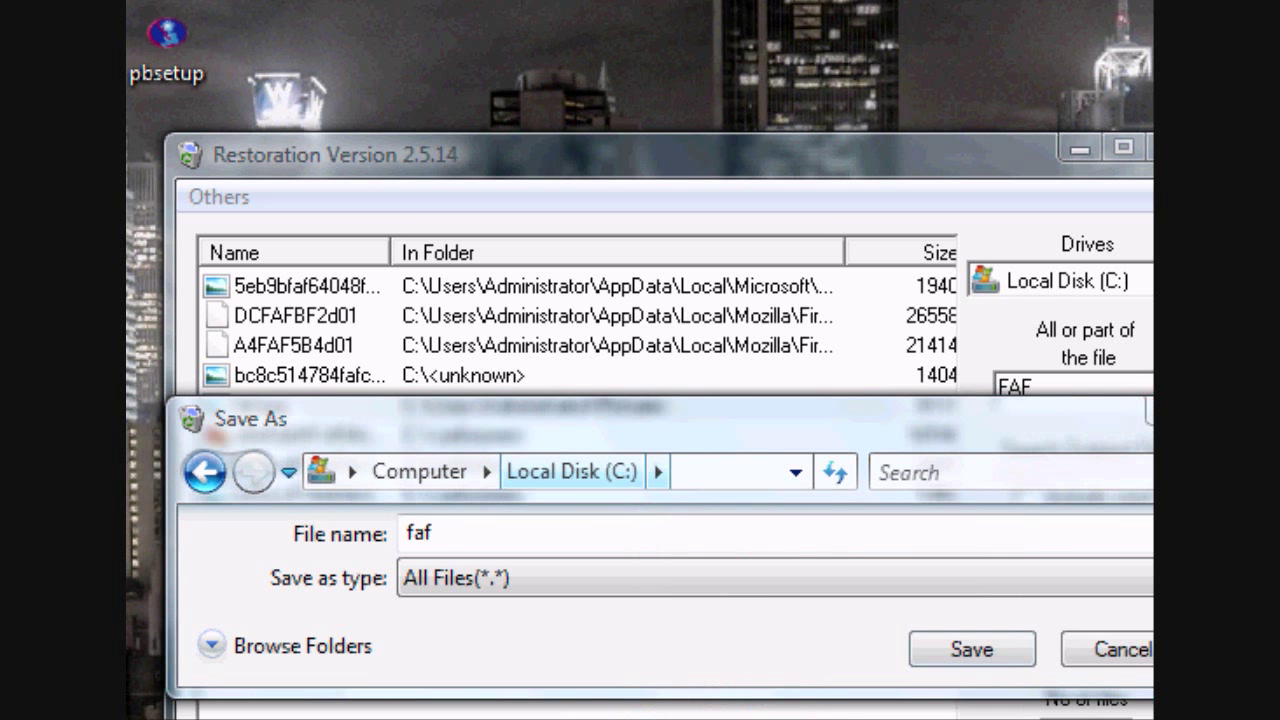
click(975, 655)
click(820, 678)
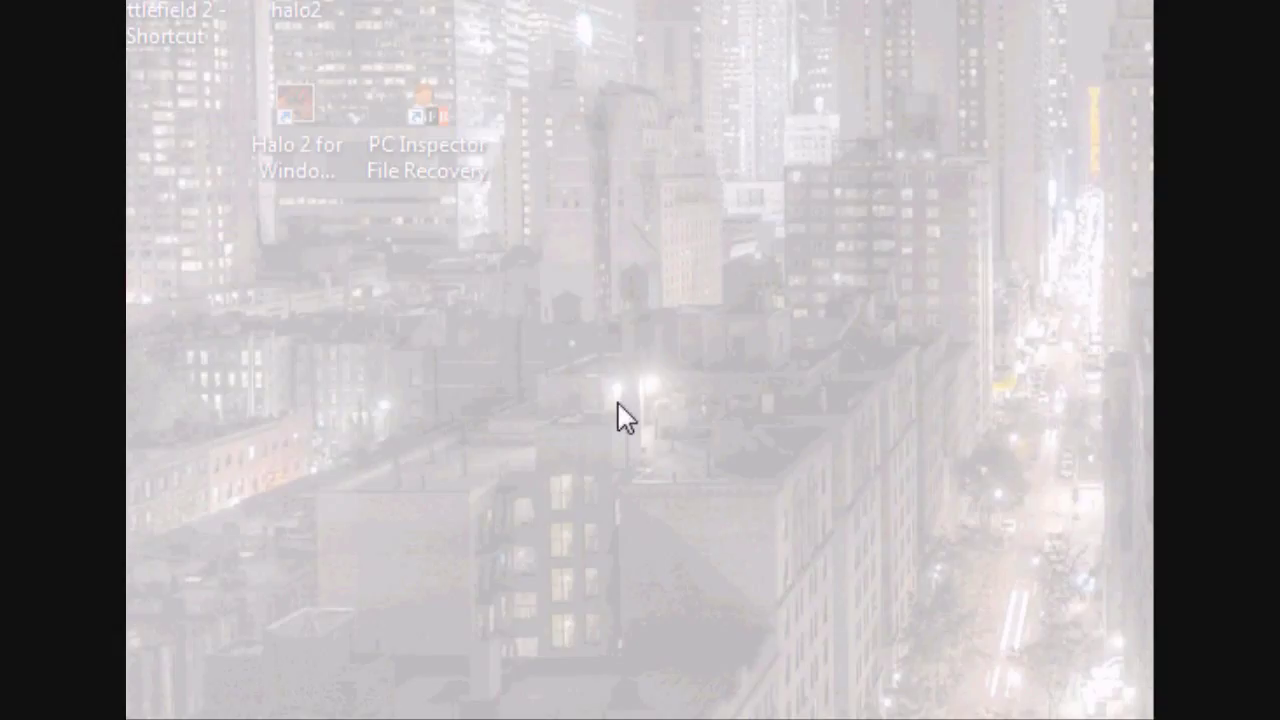
Step: Browse to the root of Local Disk (C:) and open the restored faf picture to check it
double_click(363, 232)
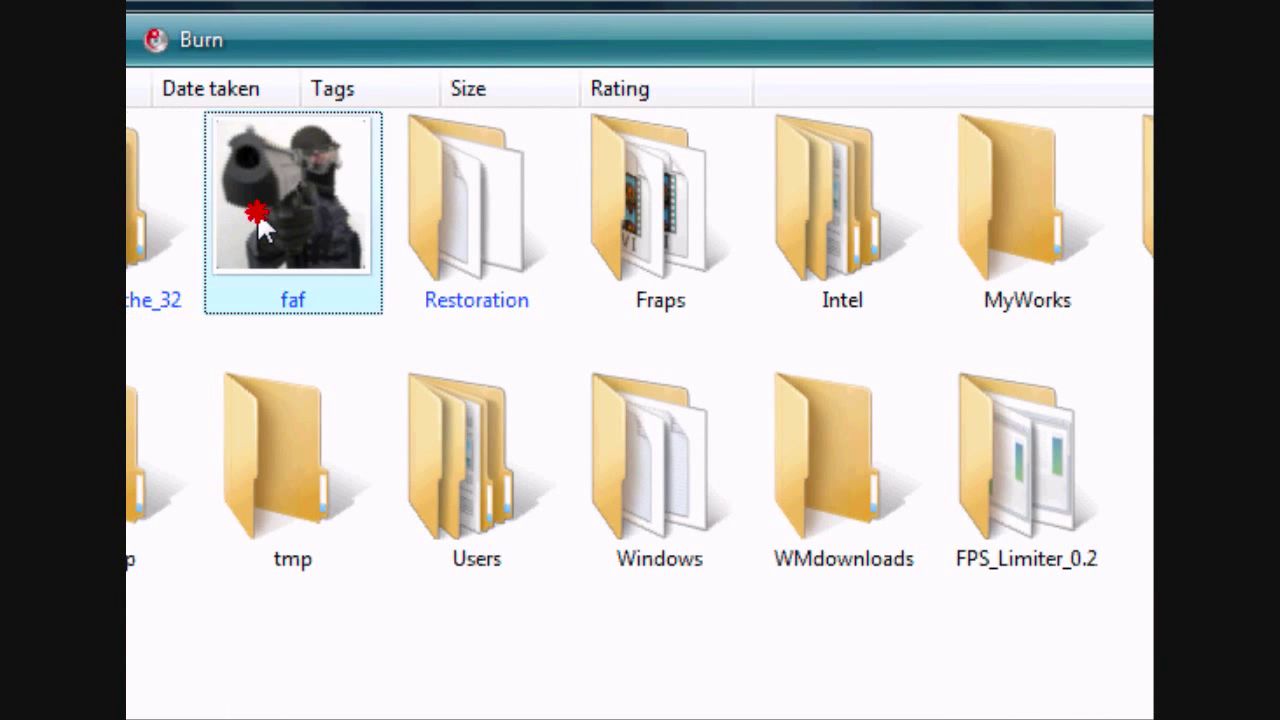
click(482, 259)
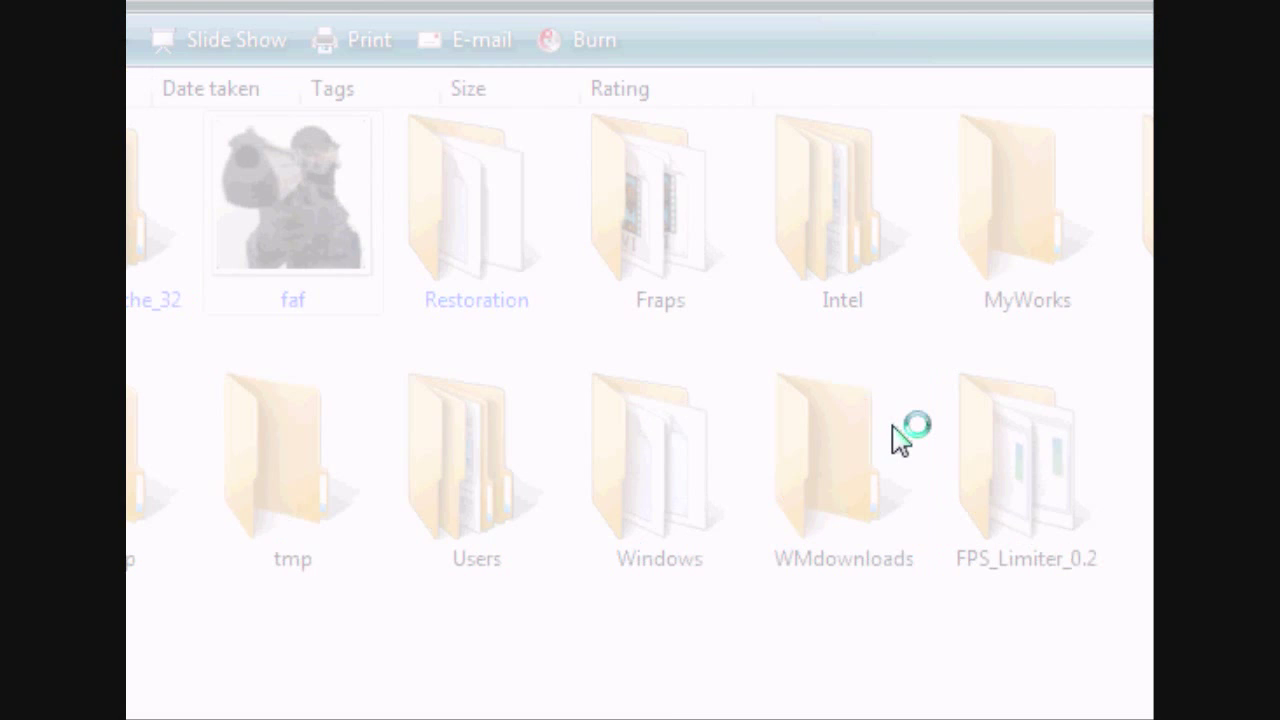